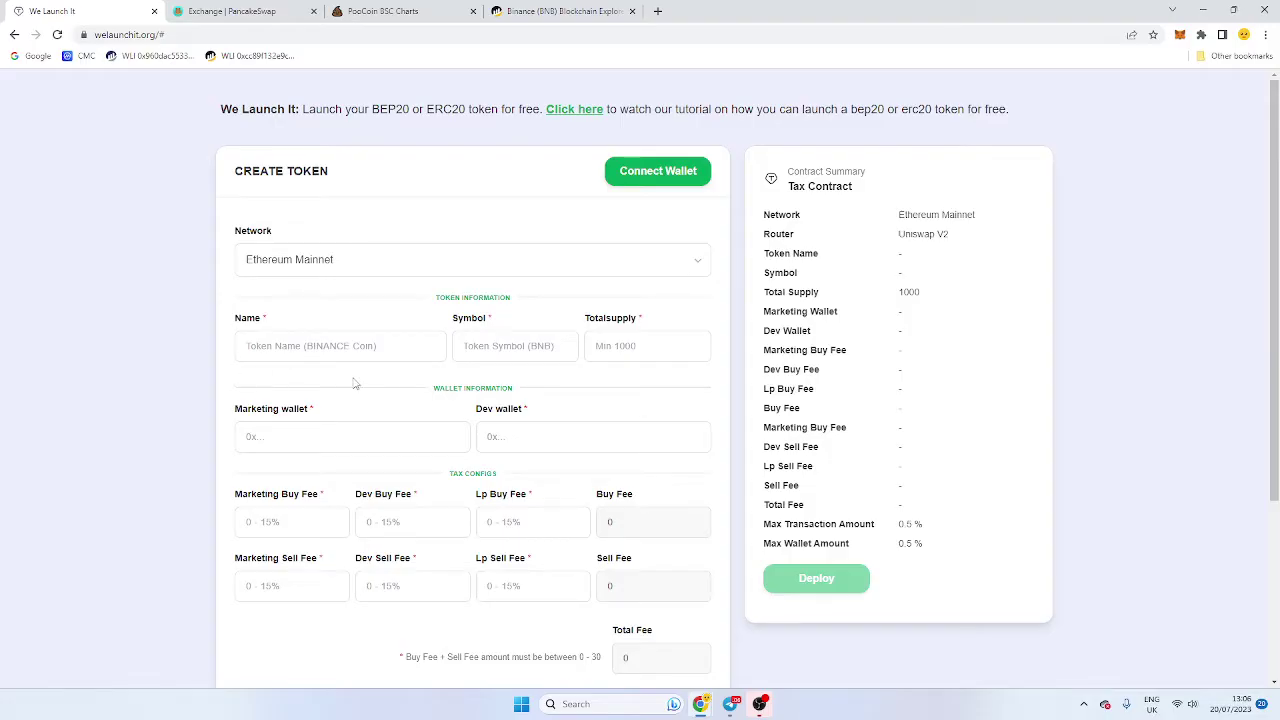
Choose MetaMask as the wallet and approve the connection request.
click(664, 172)
click(637, 287)
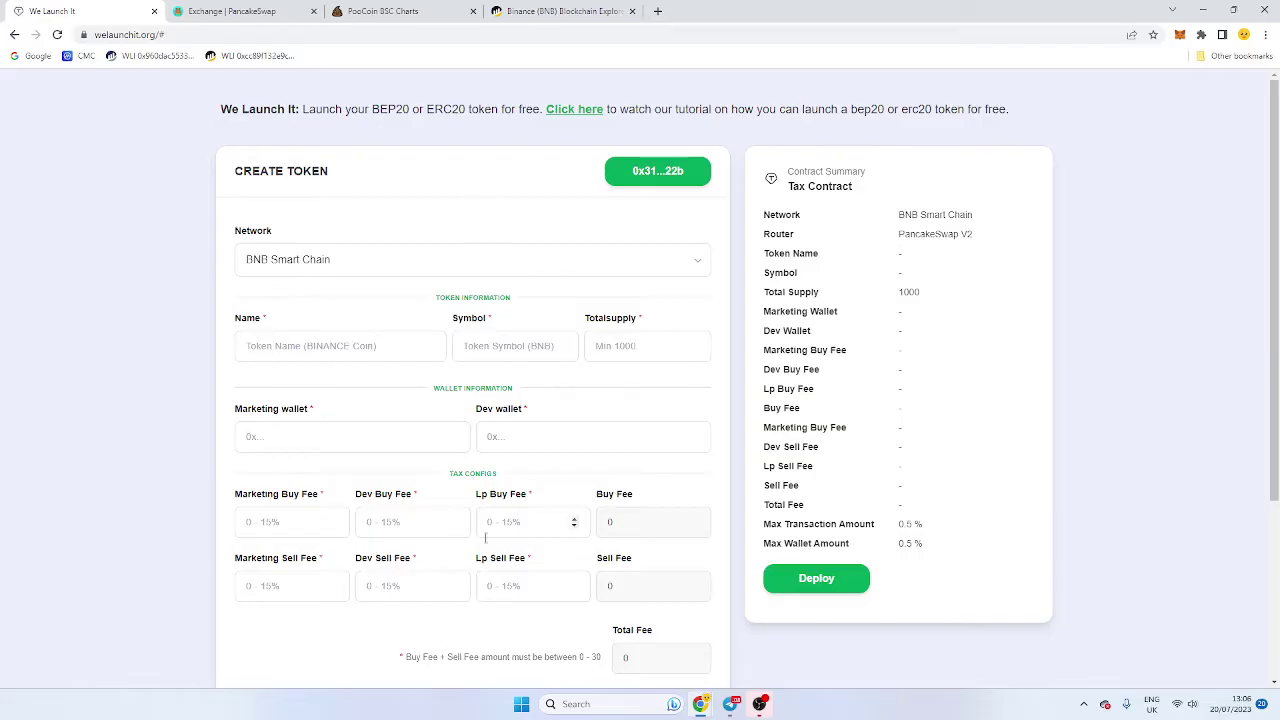
Name the token Apple AI with symbol AppleA and a 10,000,000 total supply.
mouse_move(532, 586)
click(383, 351)
text(Apple AI)
key(Tab)
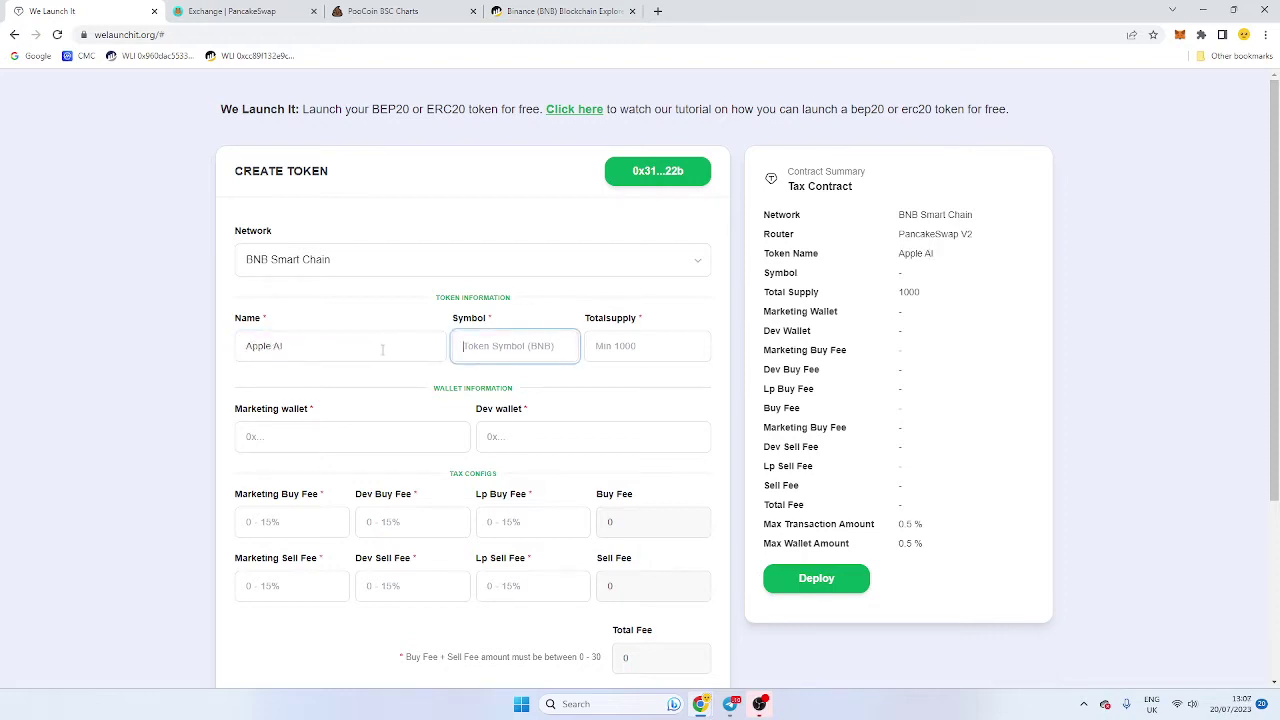
text(AppleAI)
key(BackSpace)
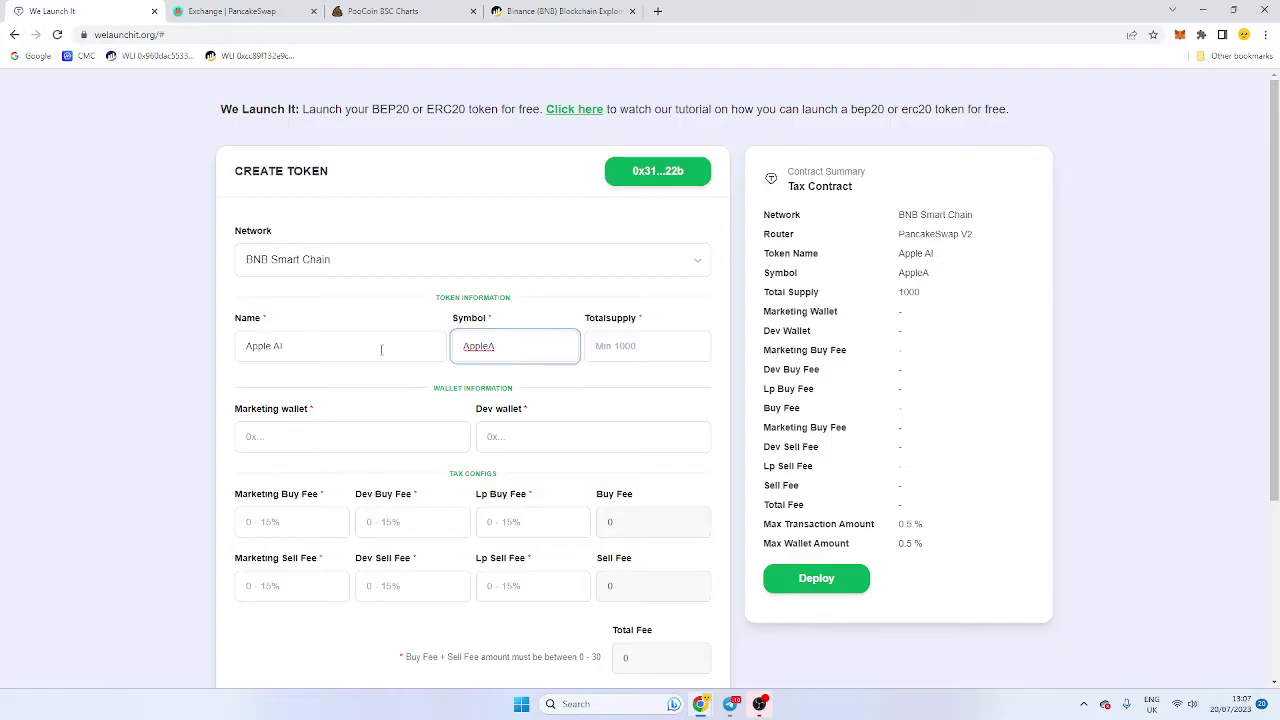
key(Tab)
text(10000)
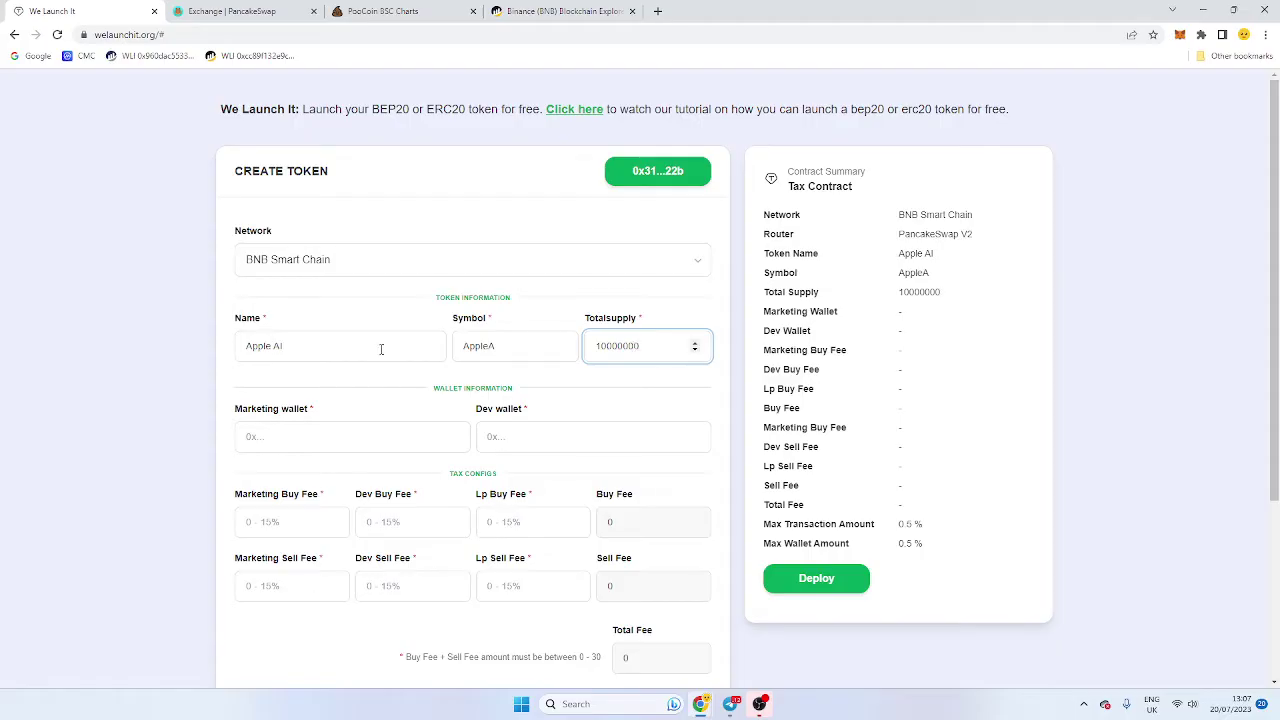
Copy the connected MetaMask address and paste it as both marketing and dev wallet.
click(1182, 38)
click(1092, 112)
click(348, 431)
key(ctrl+v)
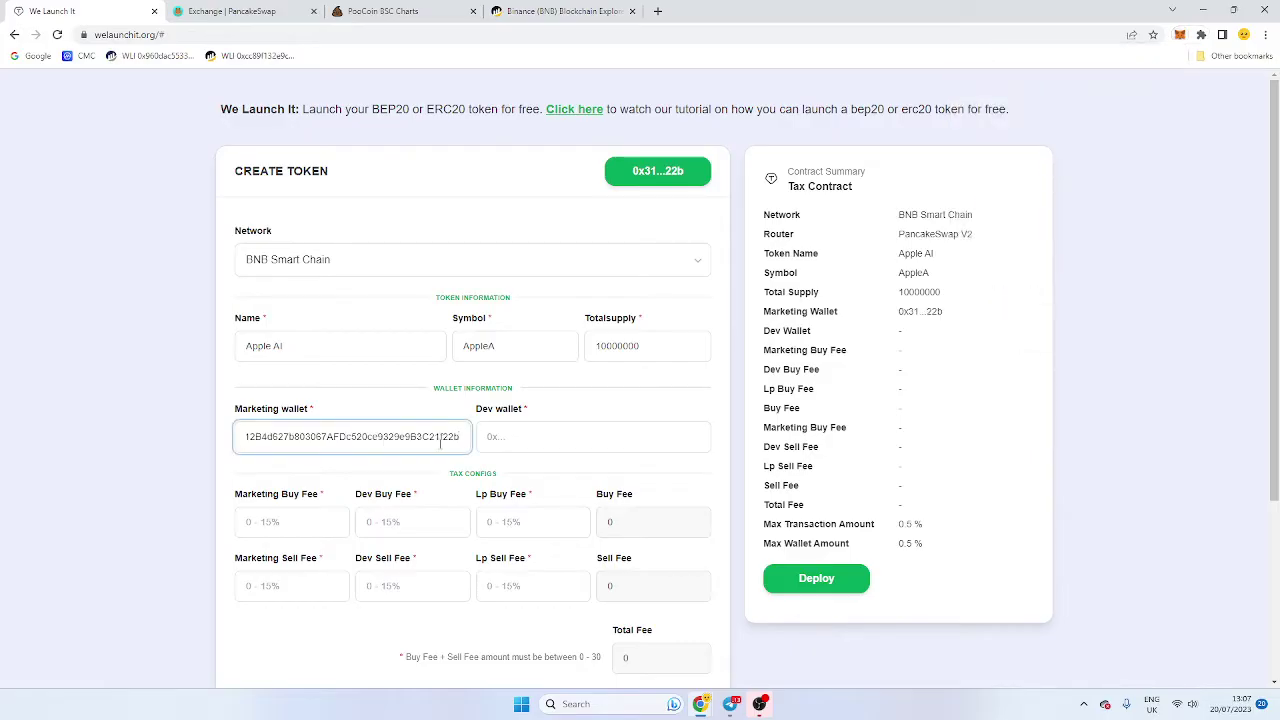
click(523, 436)
key(ctrl+v)
click(138, 420)
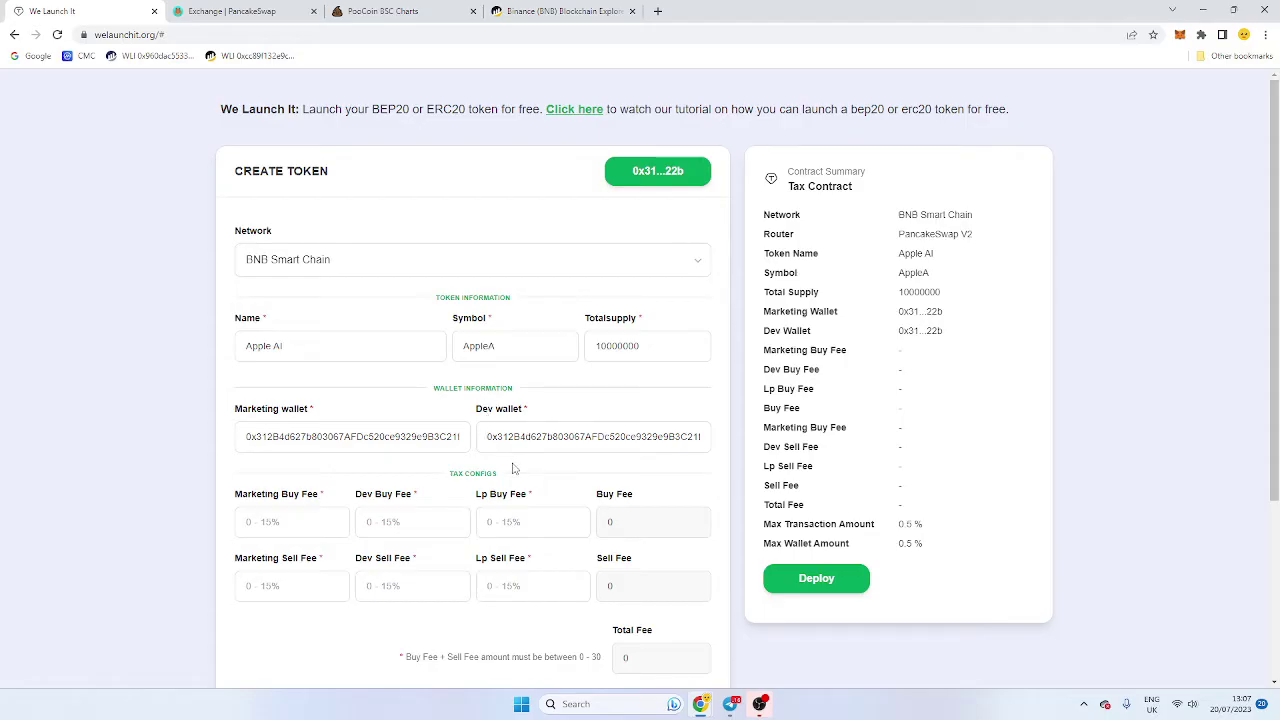
Set the marketing, dev and LP buy fees to 3, 1 and 1.
scroll(513, 463, down, 2)
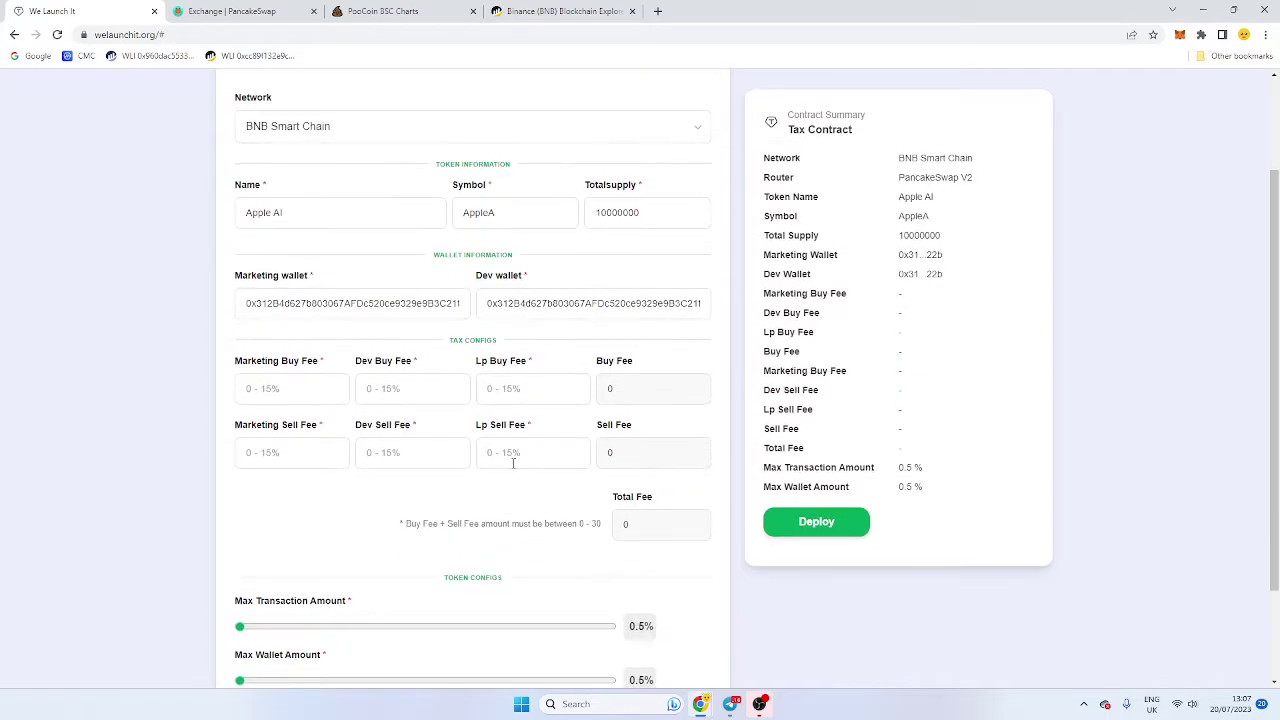
click(293, 394)
text(3)
click(386, 396)
text(1)
click(534, 398)
text(1)
Set the marketing, dev and LP sell fees to 5, 2 and 2.
click(300, 461)
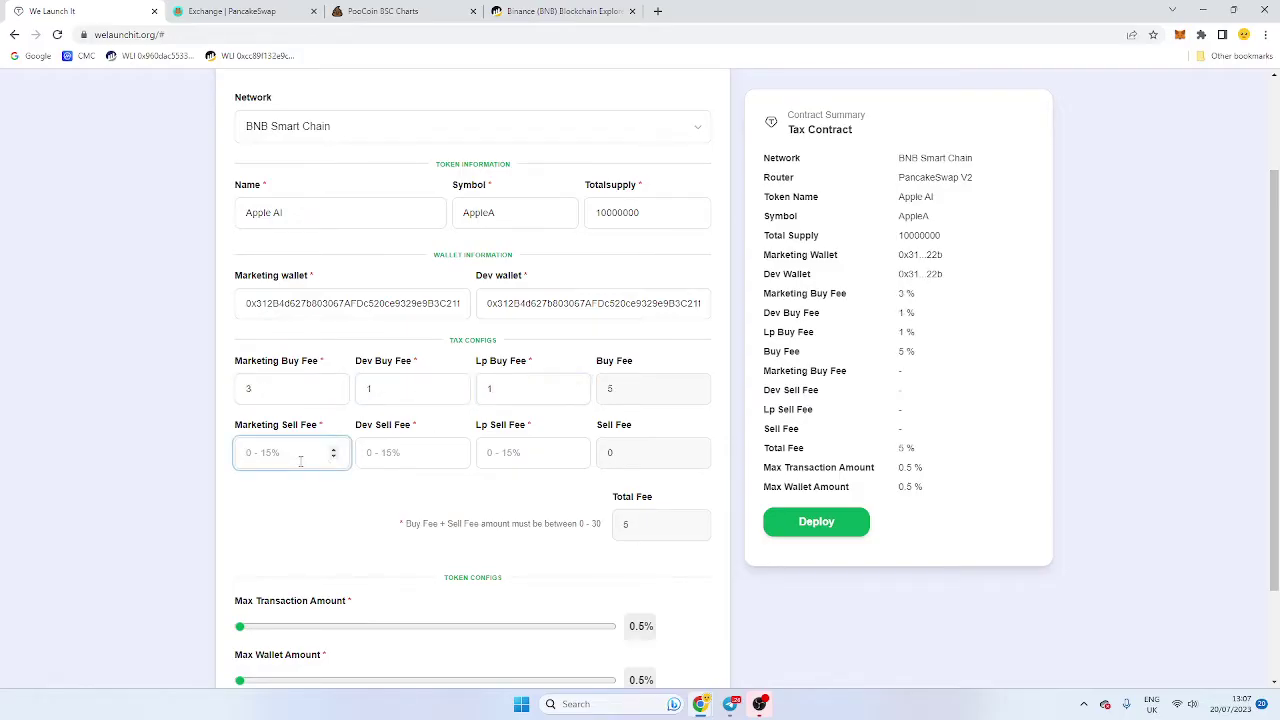
text(3)
click(385, 453)
double_click(243, 455)
text(5)
click(440, 453)
text(2)
click(520, 457)
text(2)
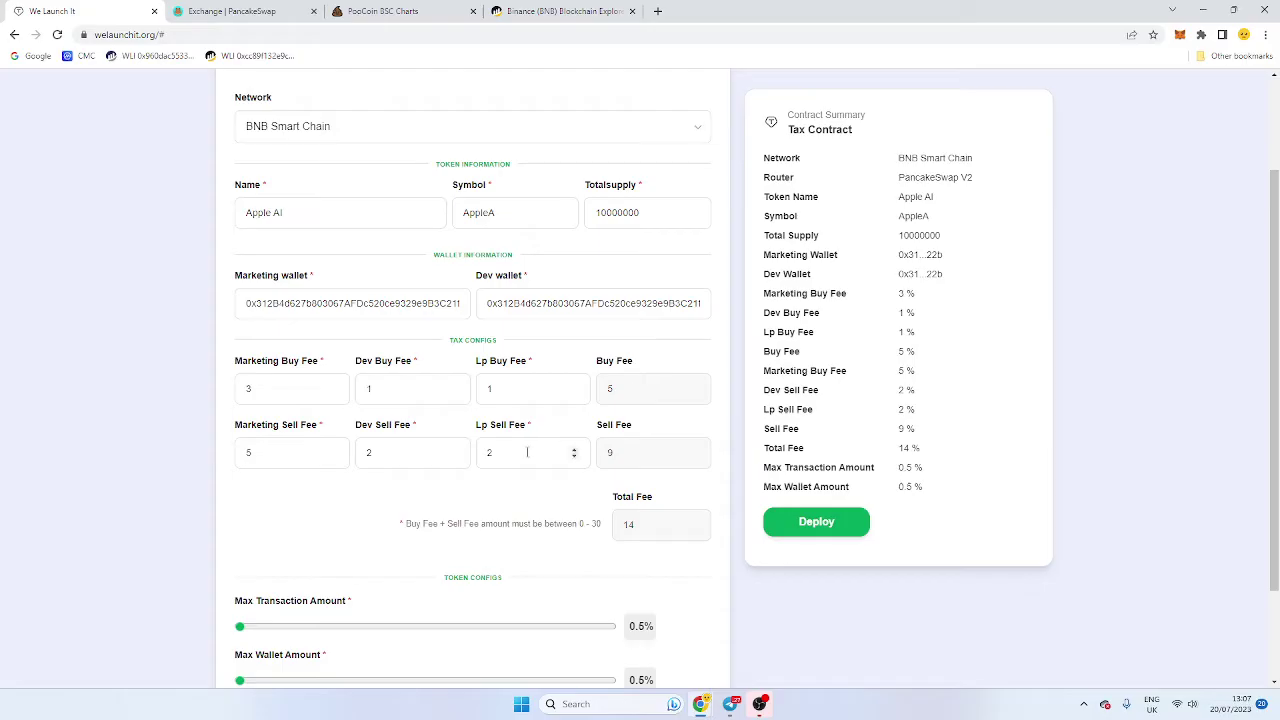
double_click(488, 452)
text(20)
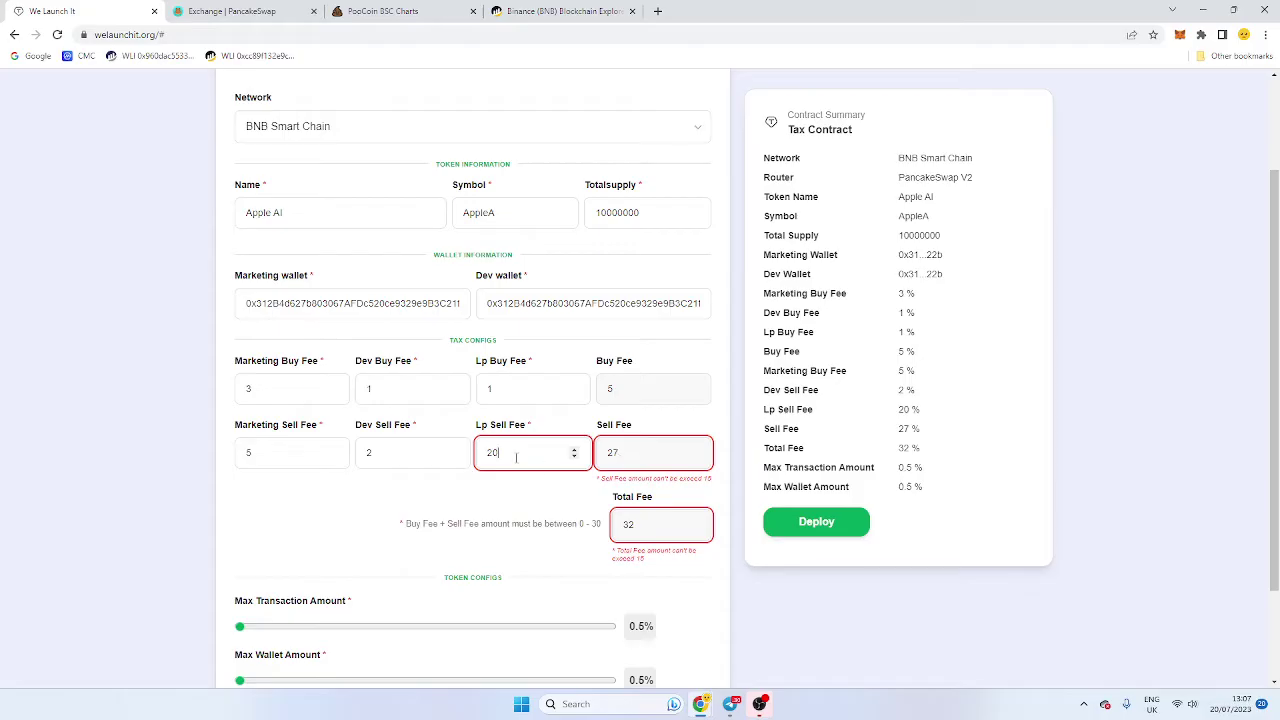
drag(514, 457, 468, 455)
text(2)
click(195, 408)
Slide both the Max Transaction Amount and Max Wallet Amount sliders to 100%.
scroll(195, 408, down, 3)
mouse_move(240, 500)
mouse_down()
mouse_move(357, 517)
mouse_move(628, 508)
mouse_move(242, 519)
mouse_move(254, 563)
mouse_up()
click(612, 557)
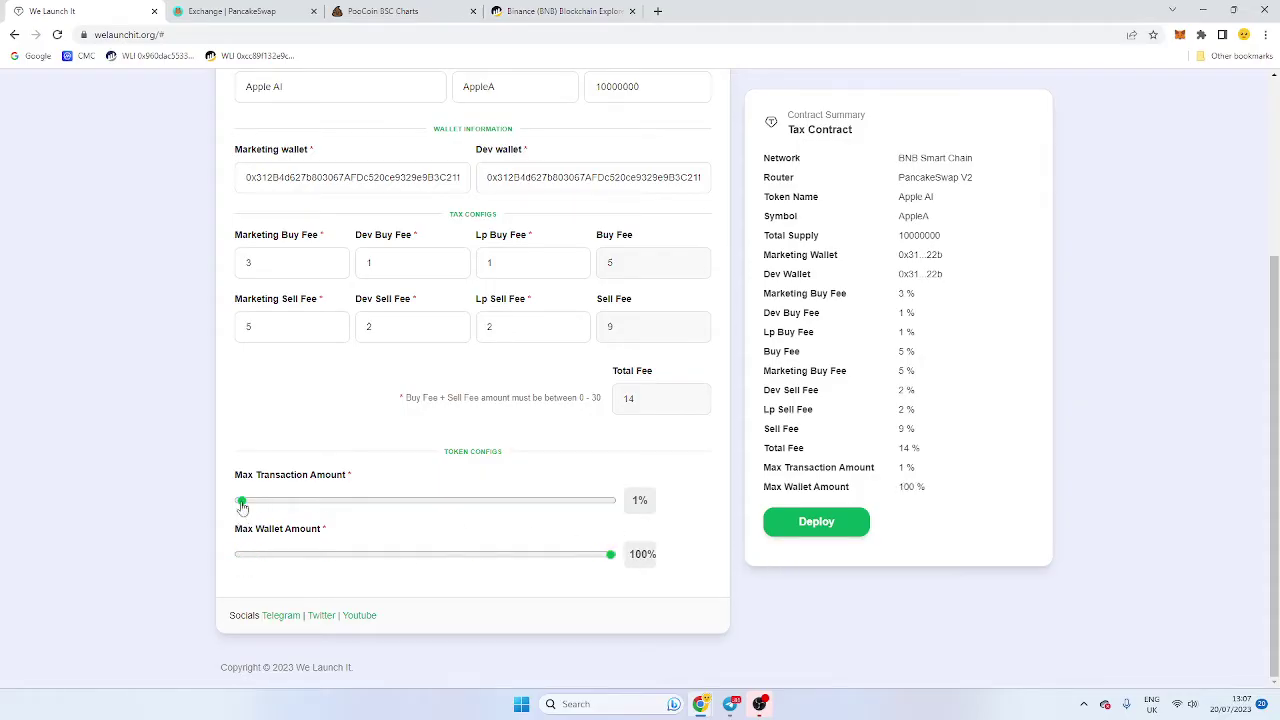
drag(241, 501, 658, 528)
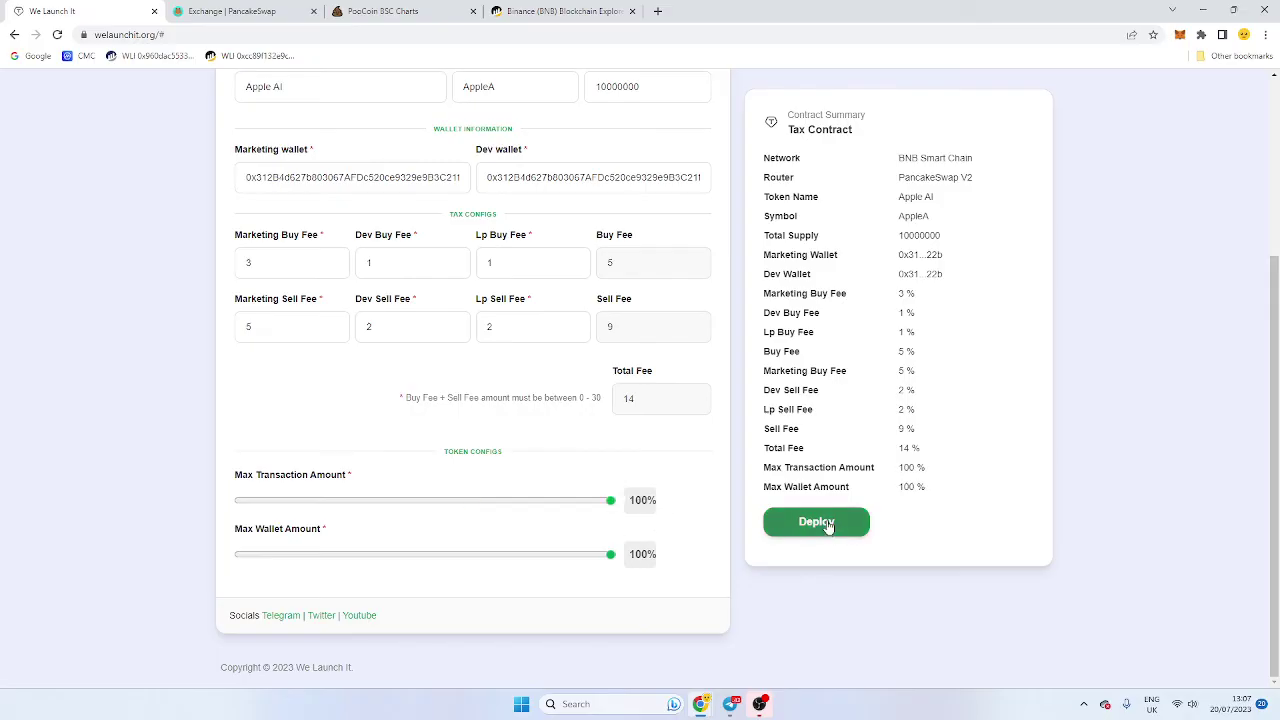
scroll(828, 527, up, 3)
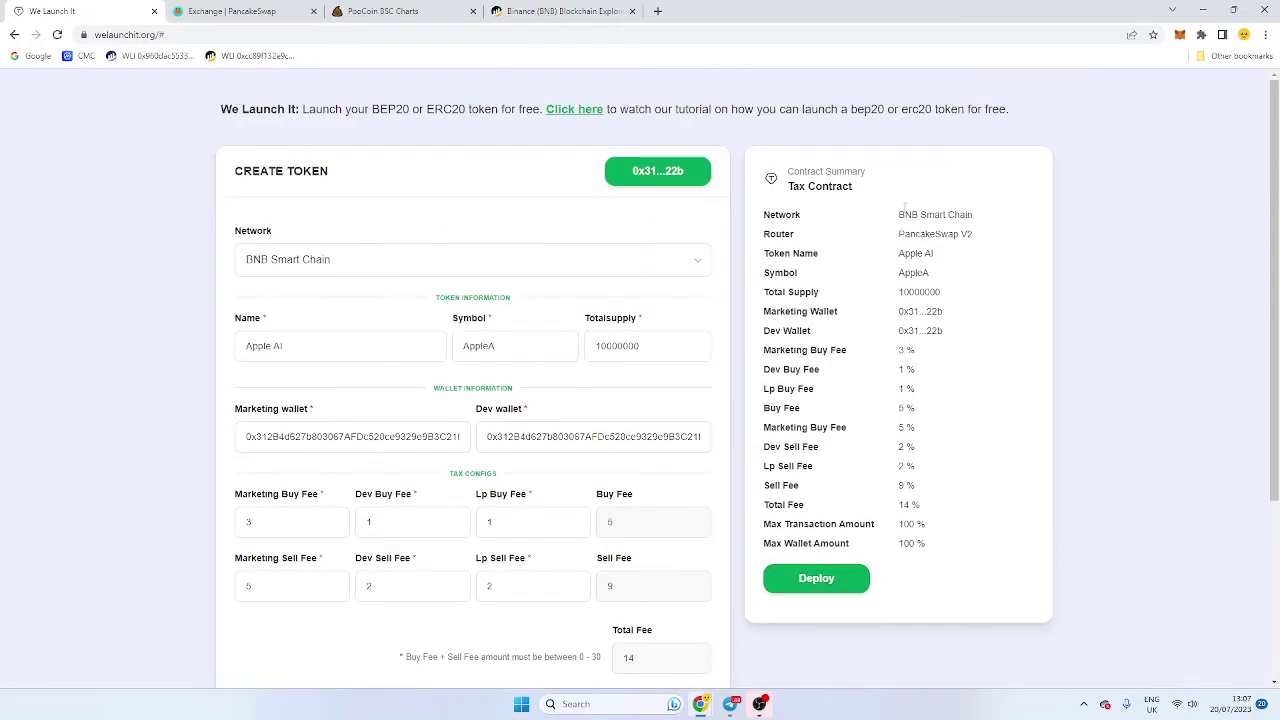
drag(903, 210, 977, 543)
click(978, 543)
scroll(978, 543, down, 1)
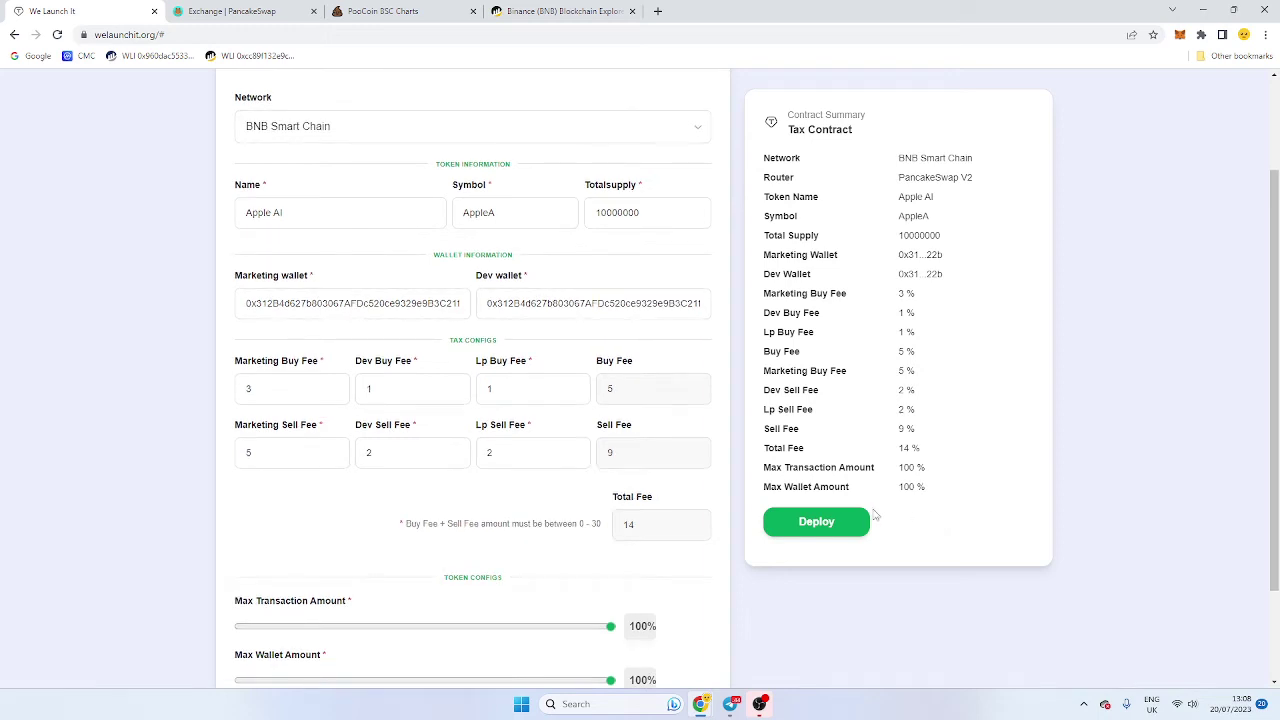
Deploy the Apple AI contract and confirm the deployment transaction in MetaMask.
click(830, 525)
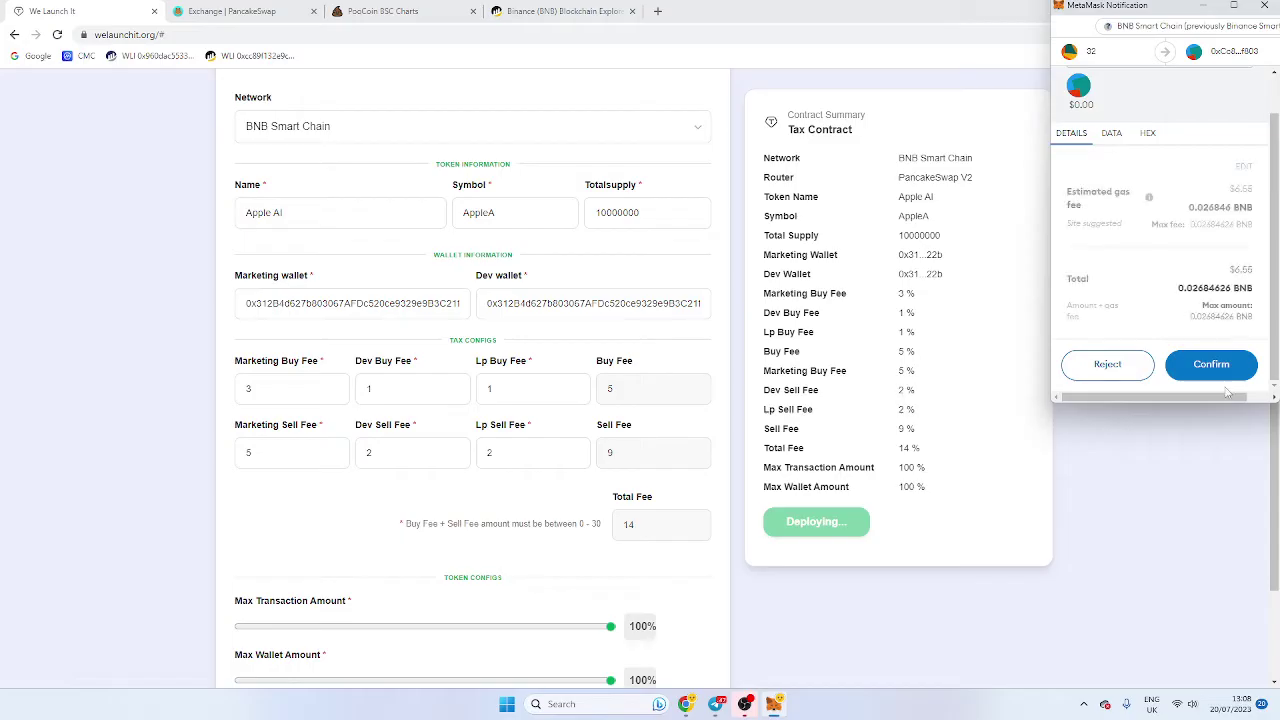
click(1211, 364)
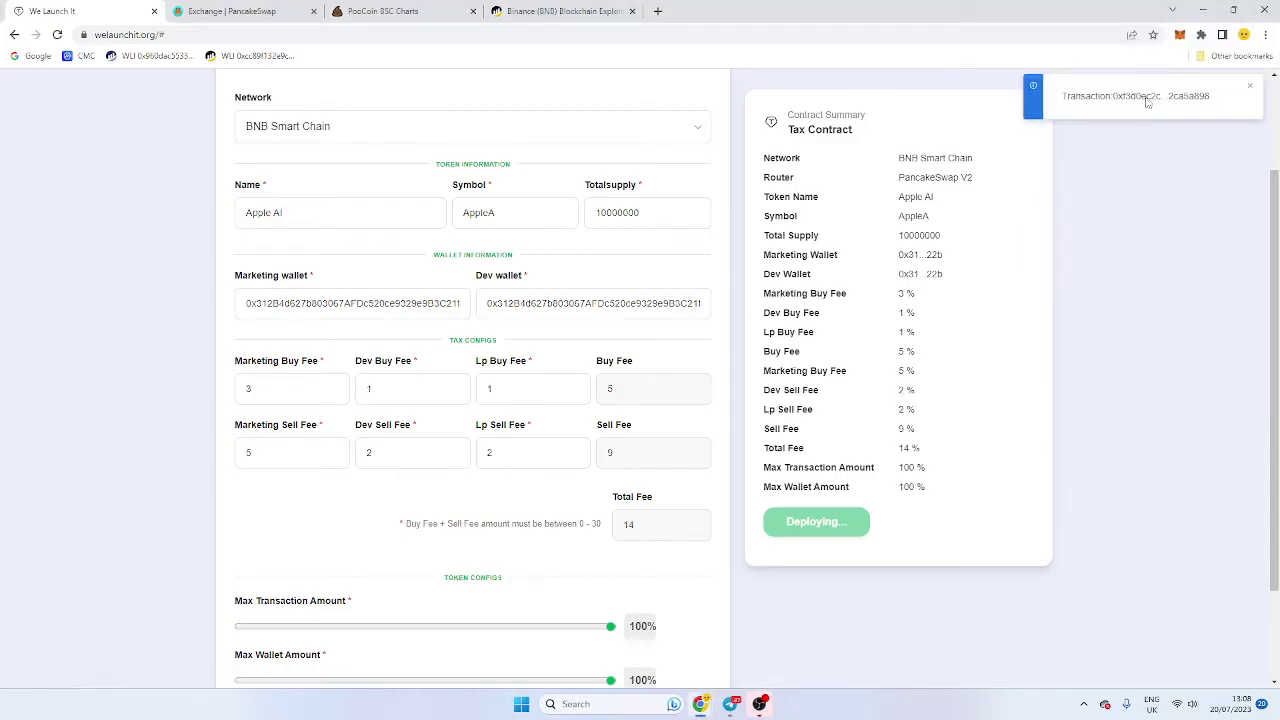
click(1147, 100)
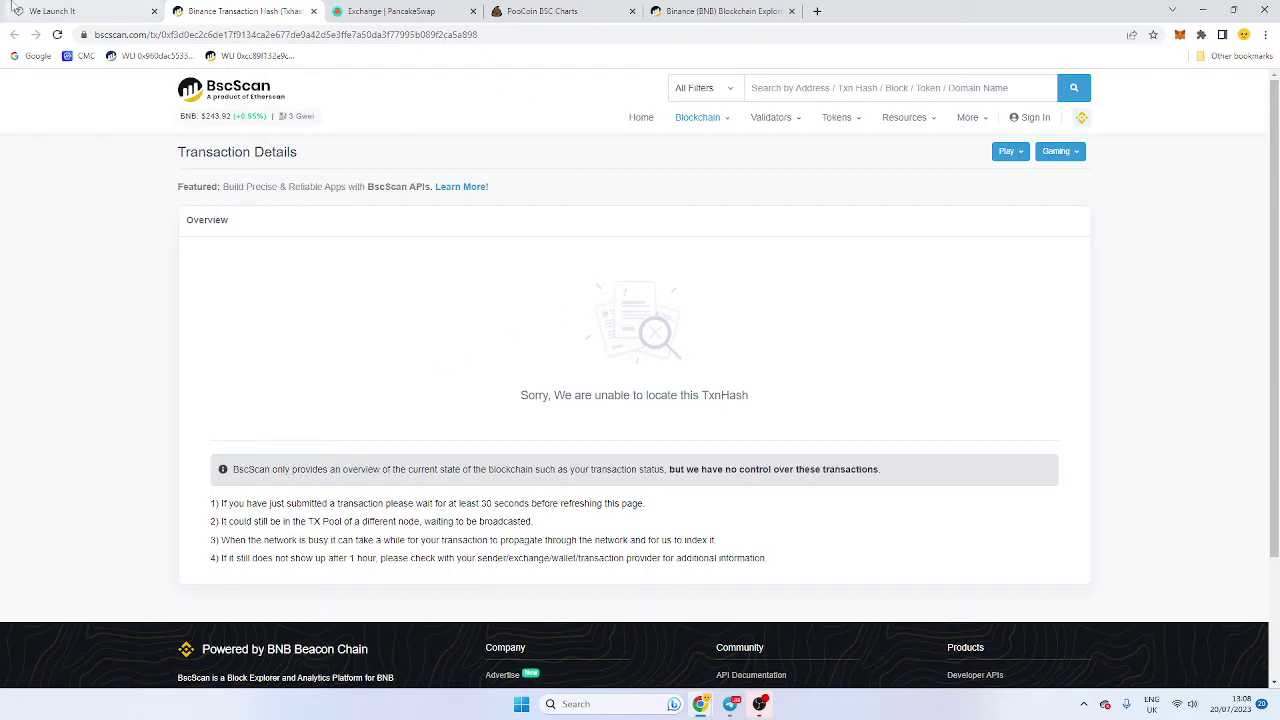
click(60, 11)
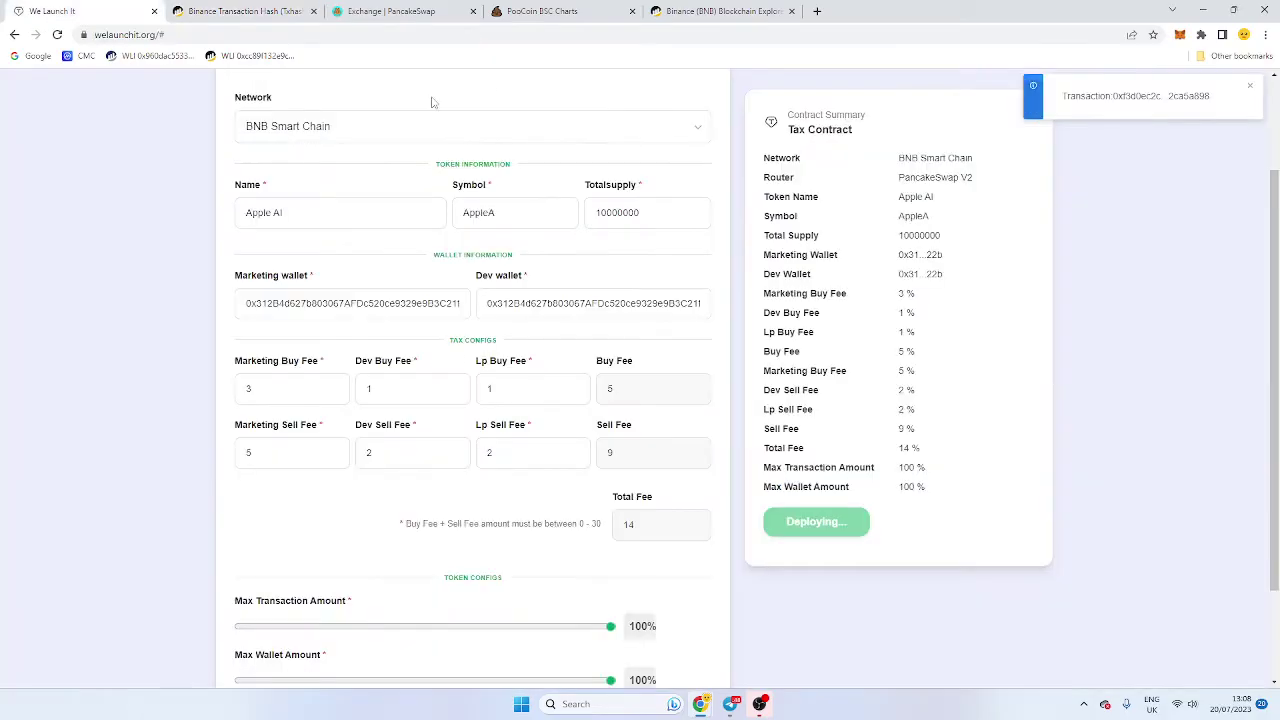
click(1250, 86)
Look up the connected wallet address on BscScan to track the pending deployment.
click(1180, 36)
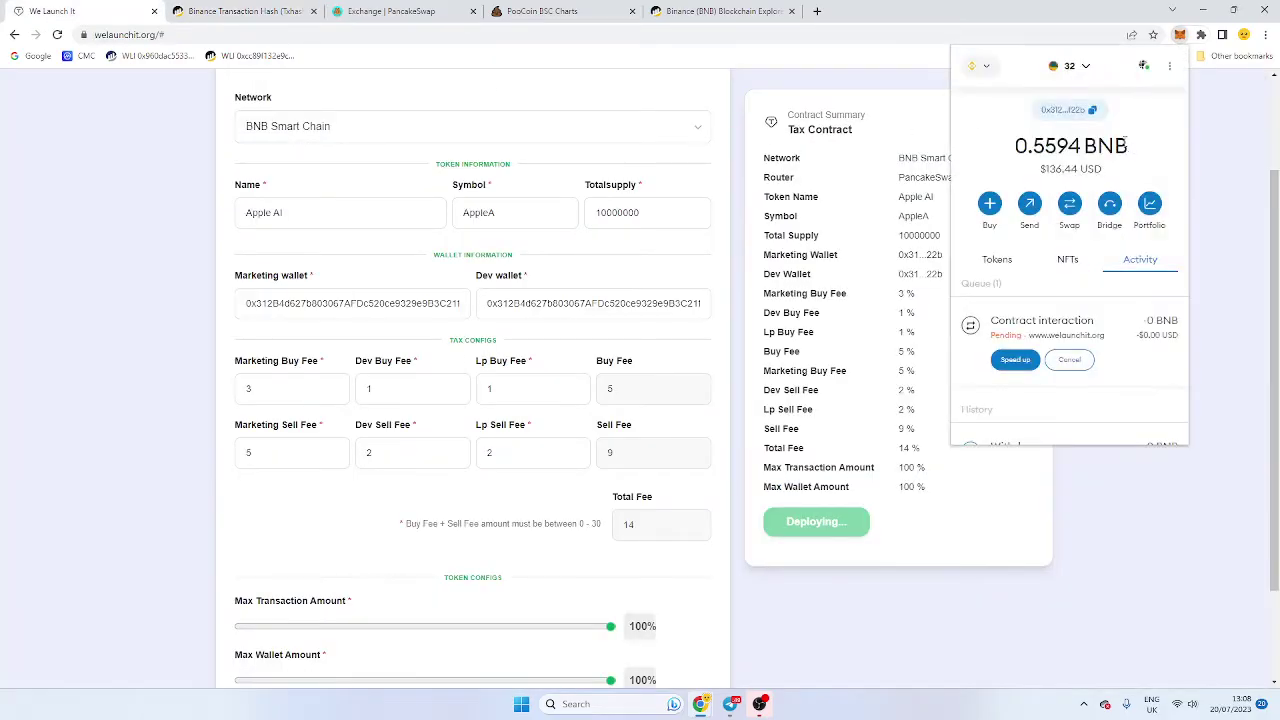
click(1097, 117)
click(720, 11)
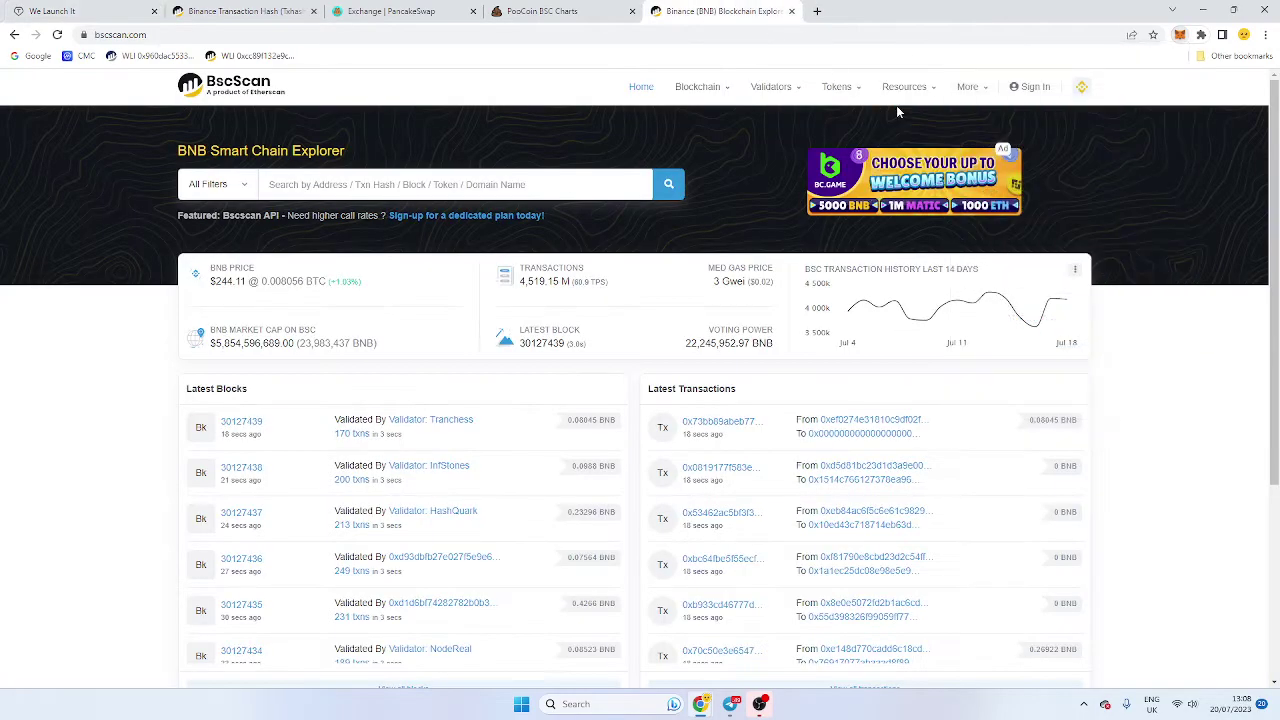
click(480, 190)
key(ctrl+v)
key(Return)
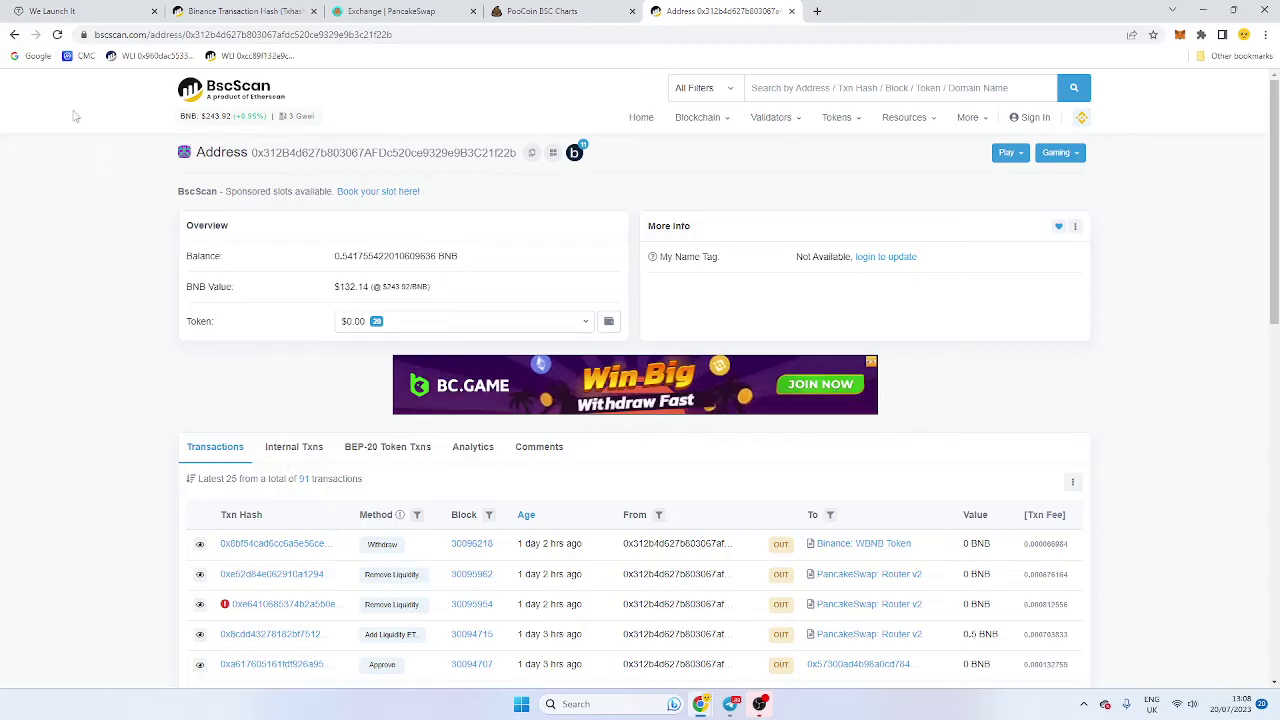
click(58, 34)
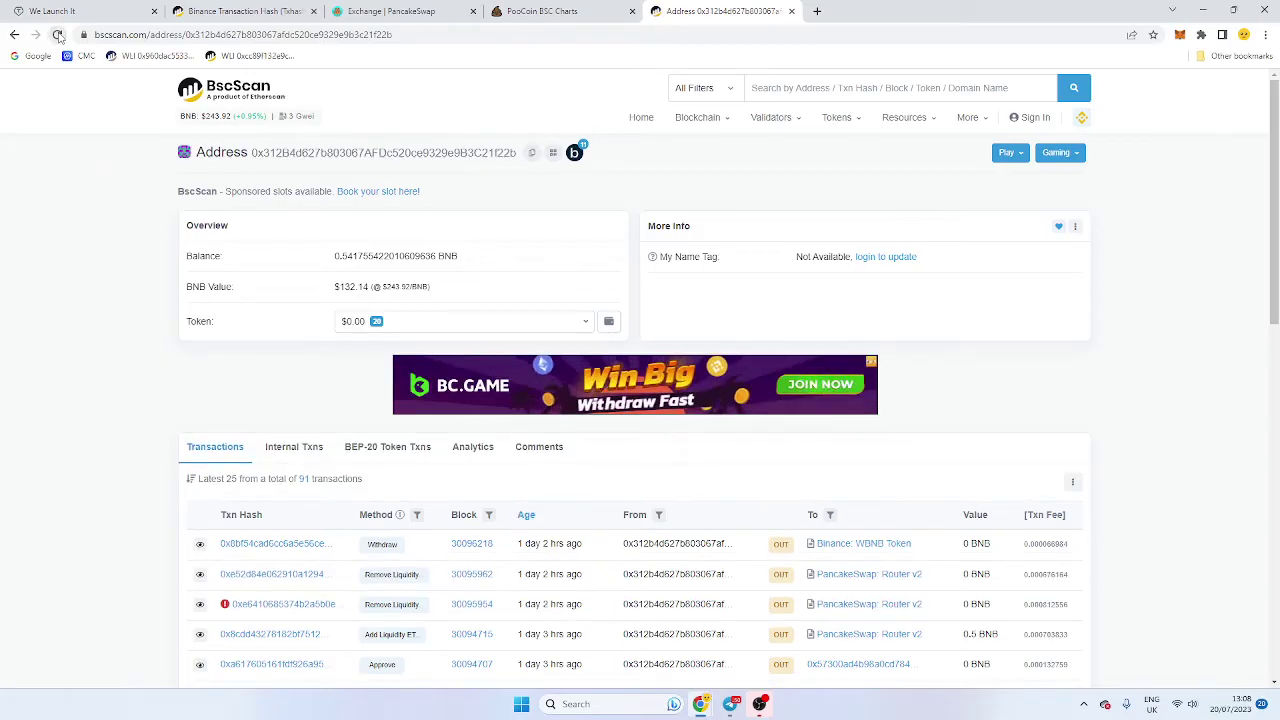
Follow the deployment transaction on BscScan through to the Apple AI (AppleA) token page.
click(68, 10)
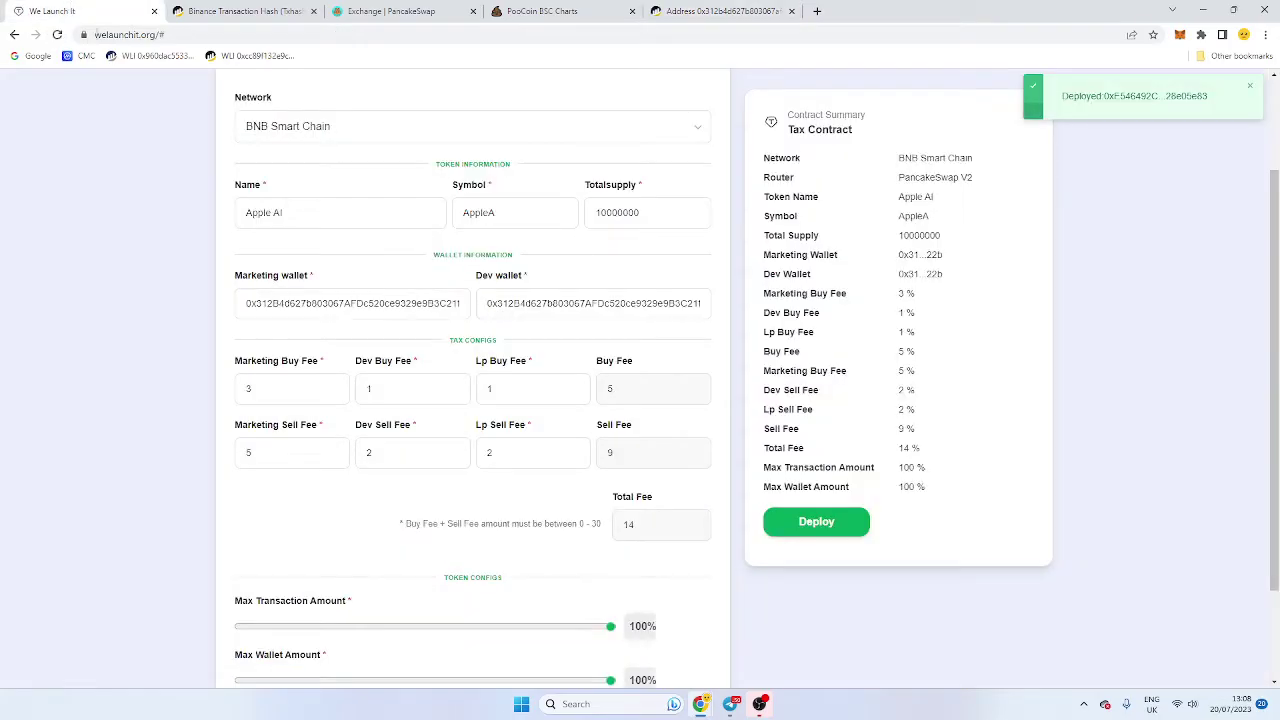
click(1121, 106)
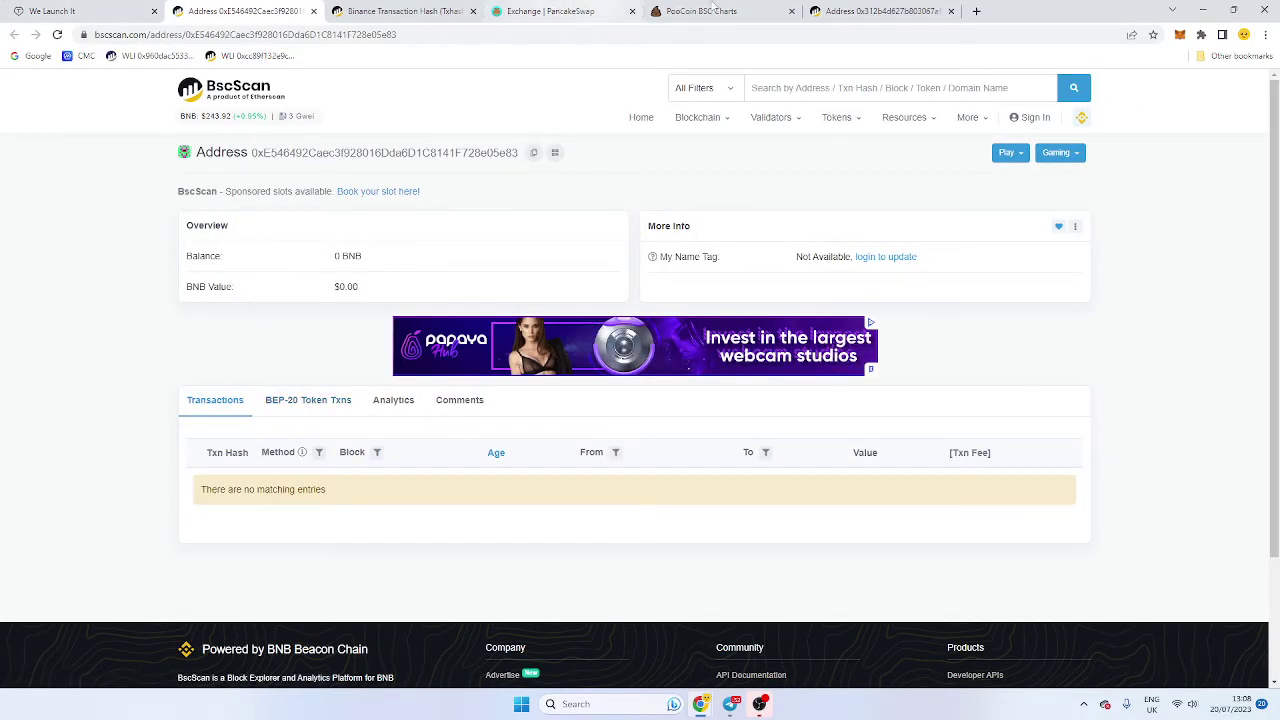
click(870, 11)
click(390, 35)
click(300, 536)
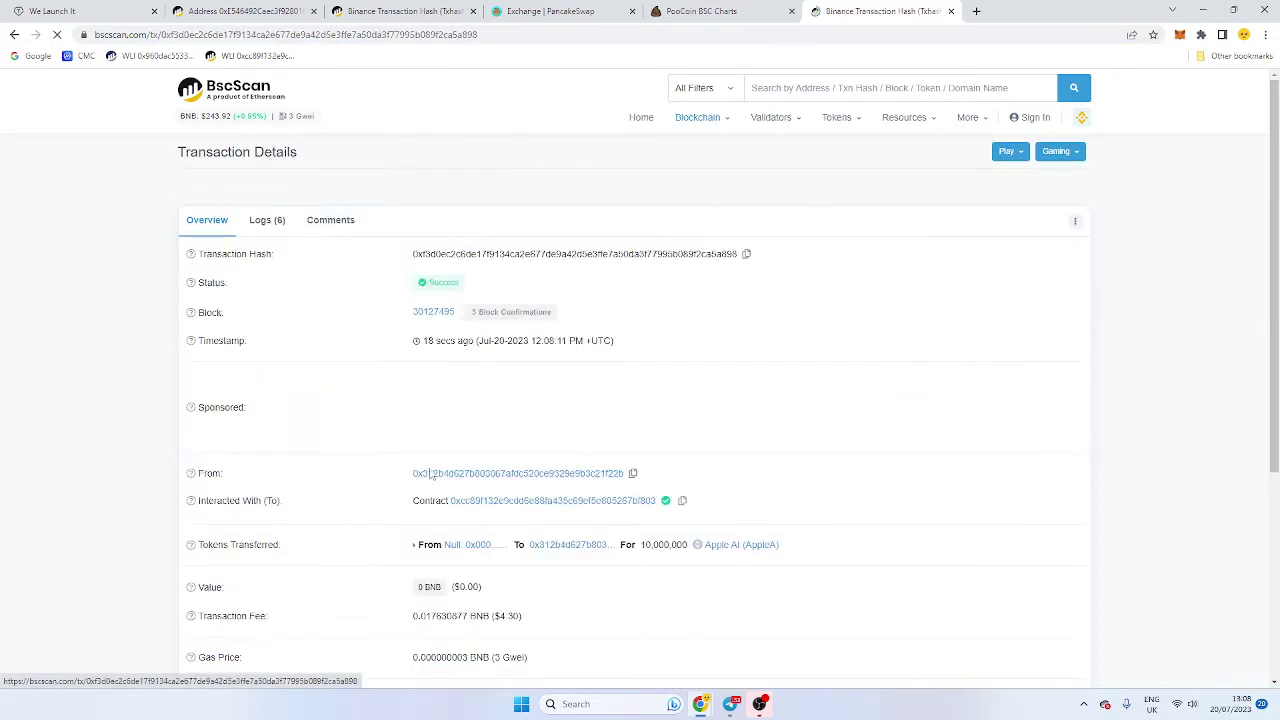
click(758, 410)
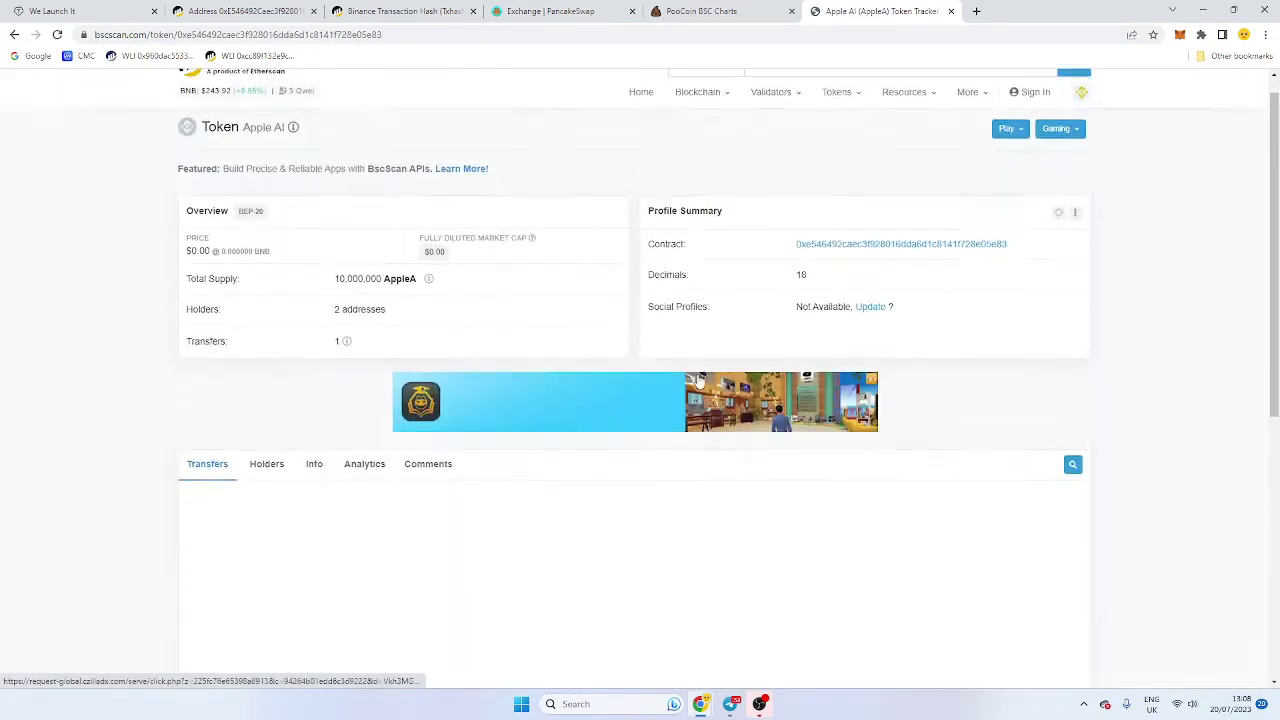
scroll(698, 382, down, 2)
scroll(698, 382, up, 3)
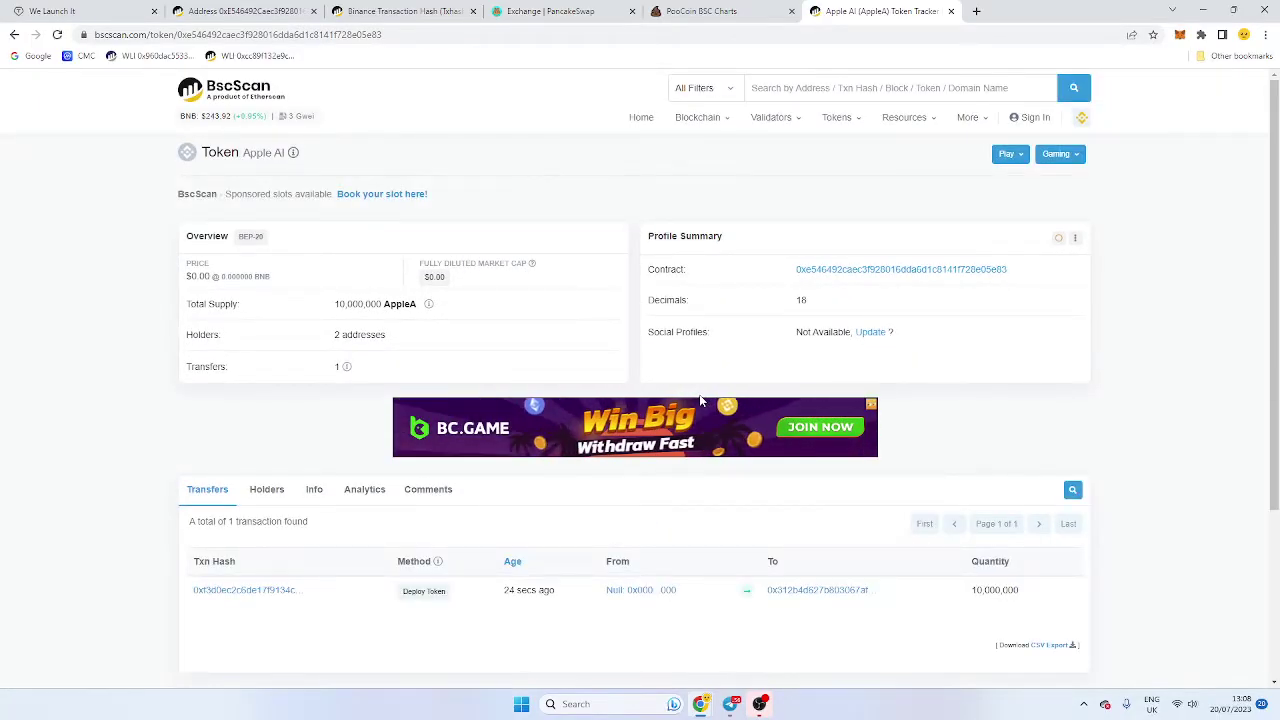
Browse the token contract's verified code and write functions on BscScan.
click(923, 270)
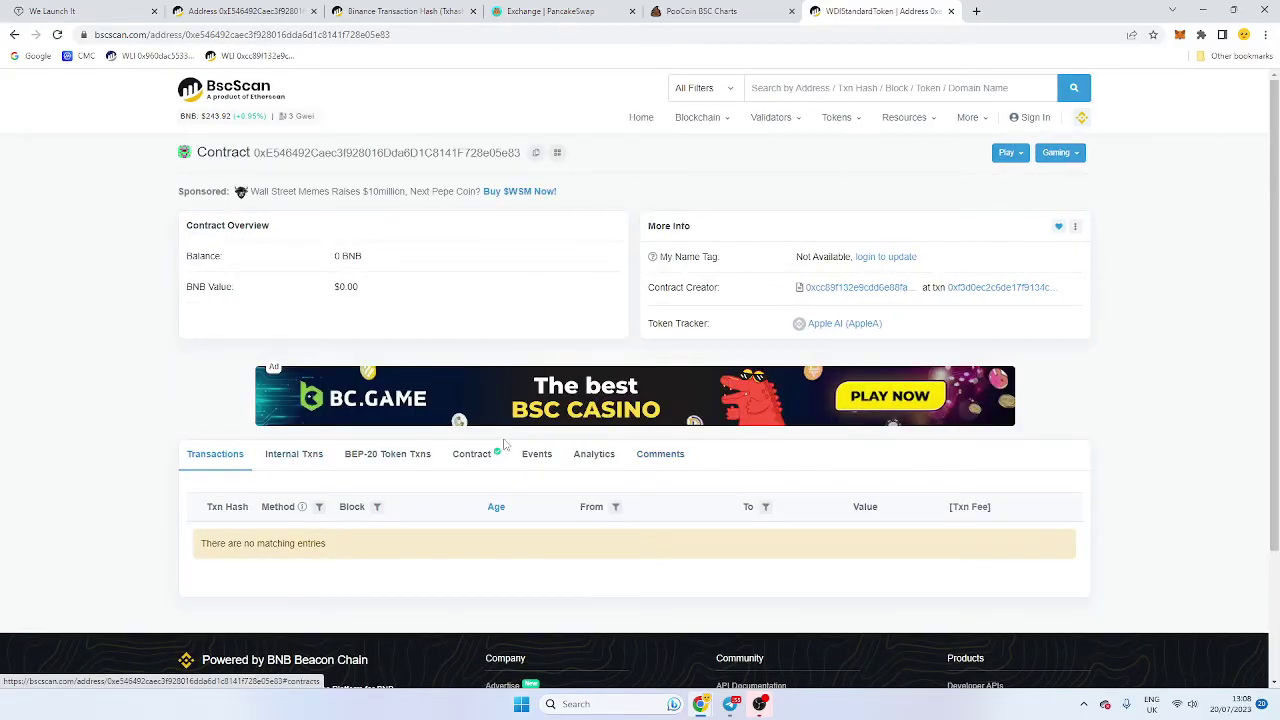
click(490, 462)
scroll(493, 466, down, 2)
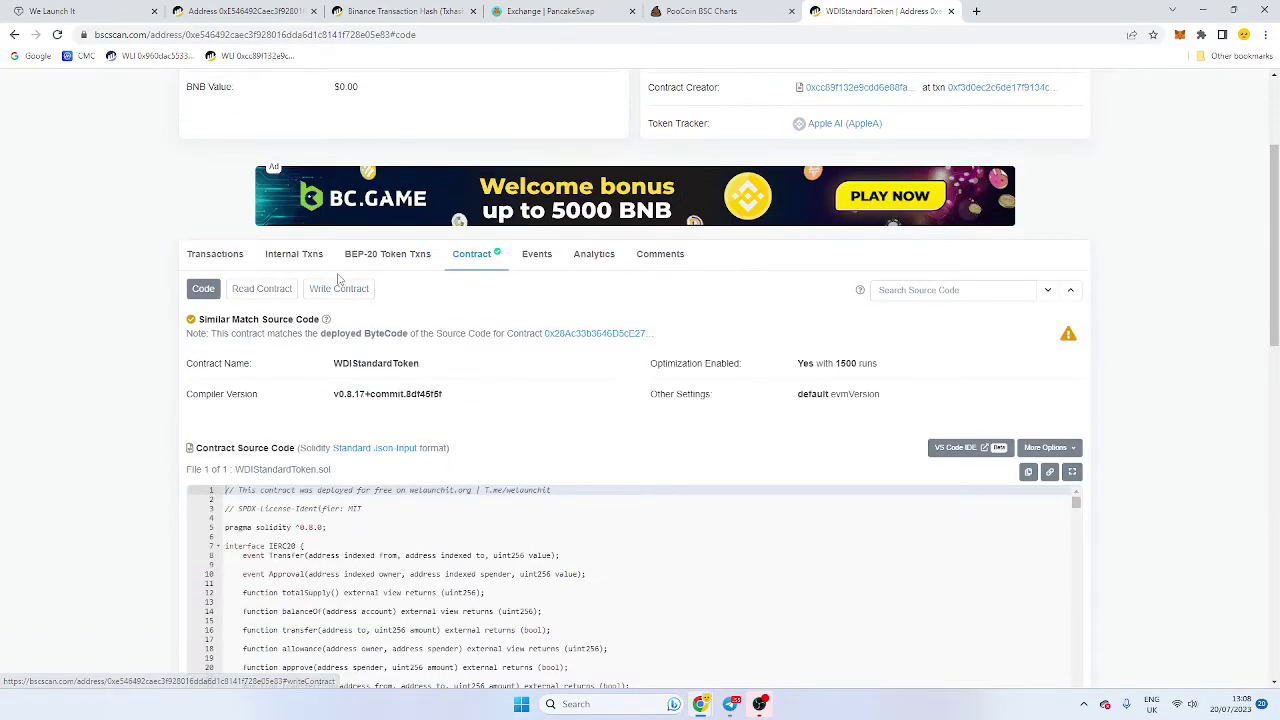
click(340, 289)
scroll(491, 440, down, 3)
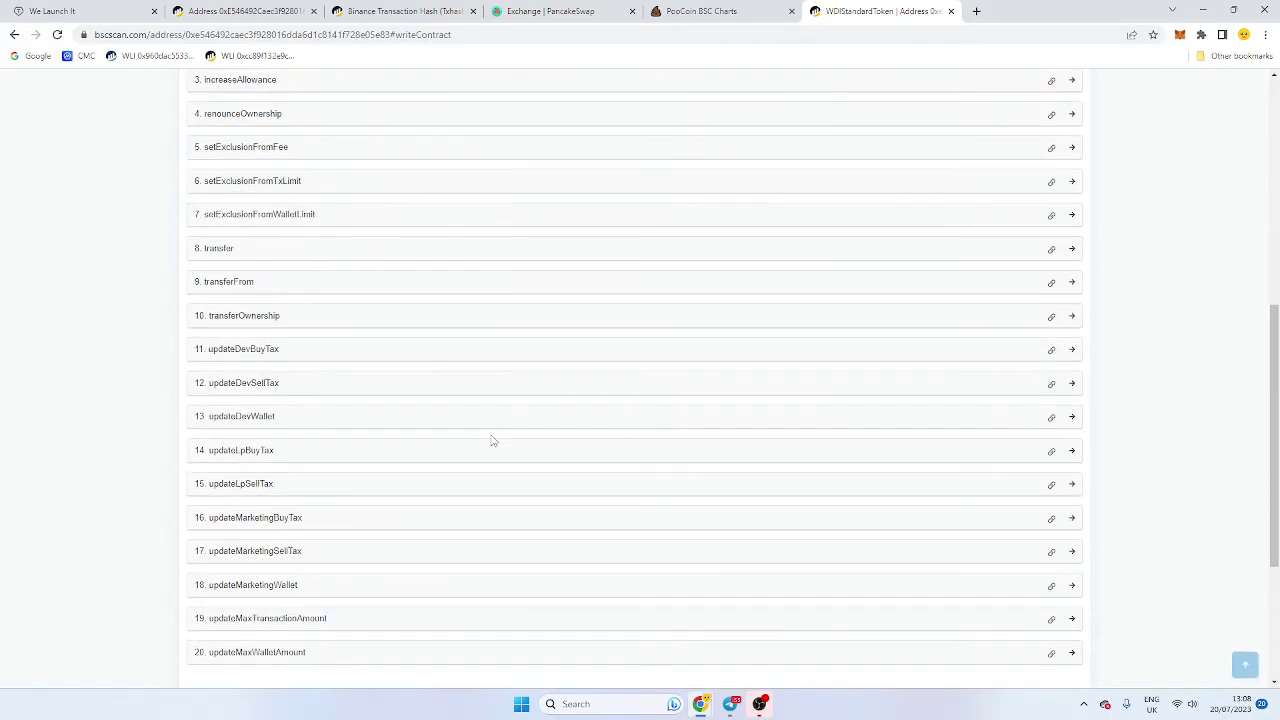
scroll(431, 560, up, 5)
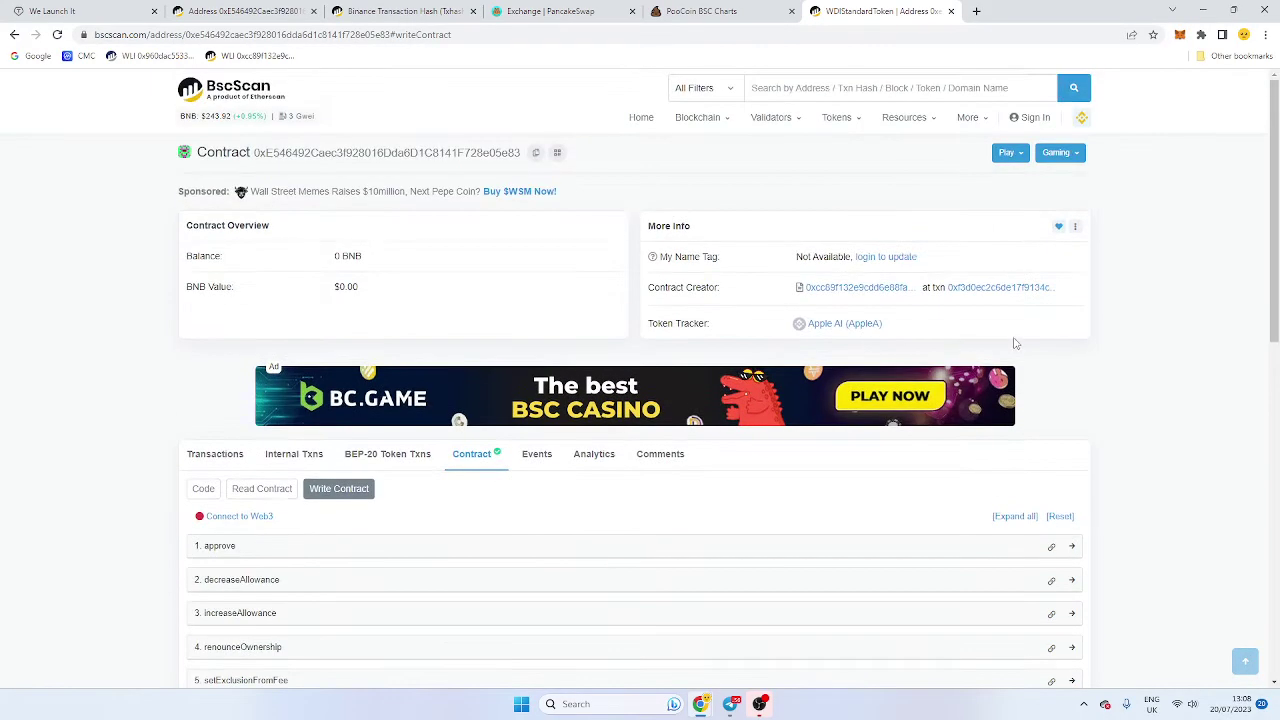
Copy the Apple AI contract address from the token page and list its write functions.
click(846, 325)
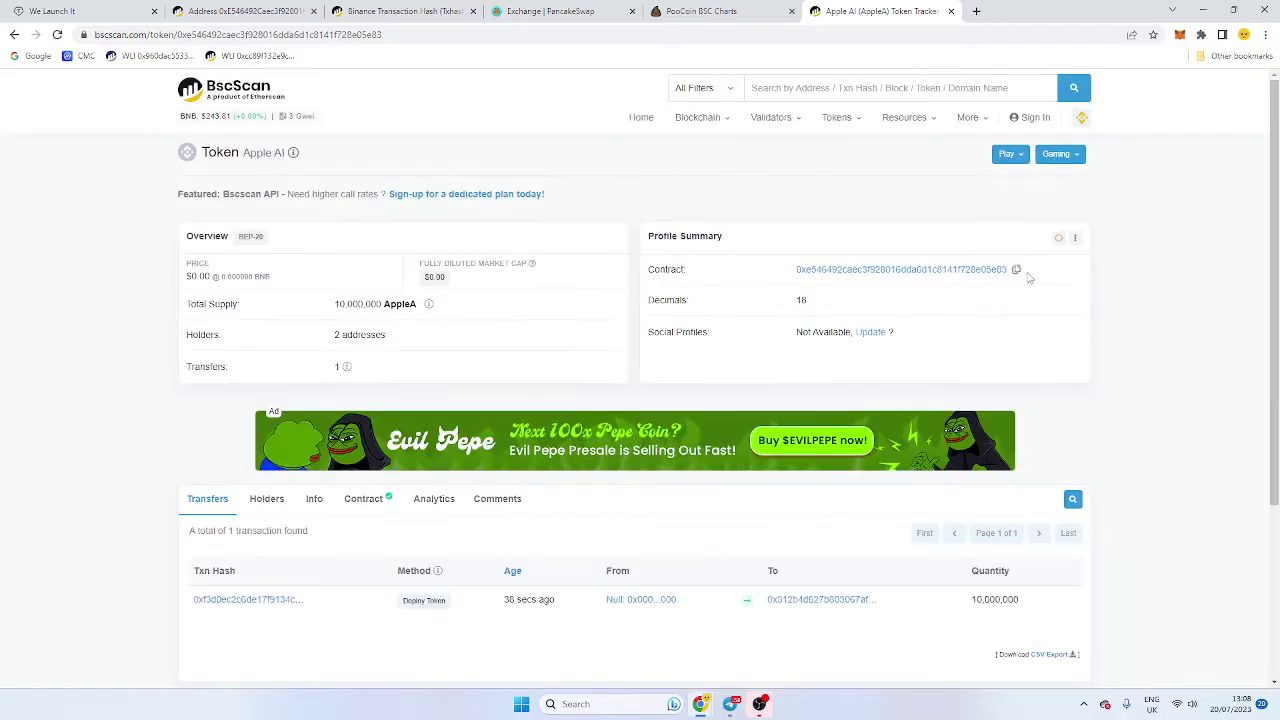
click(1016, 271)
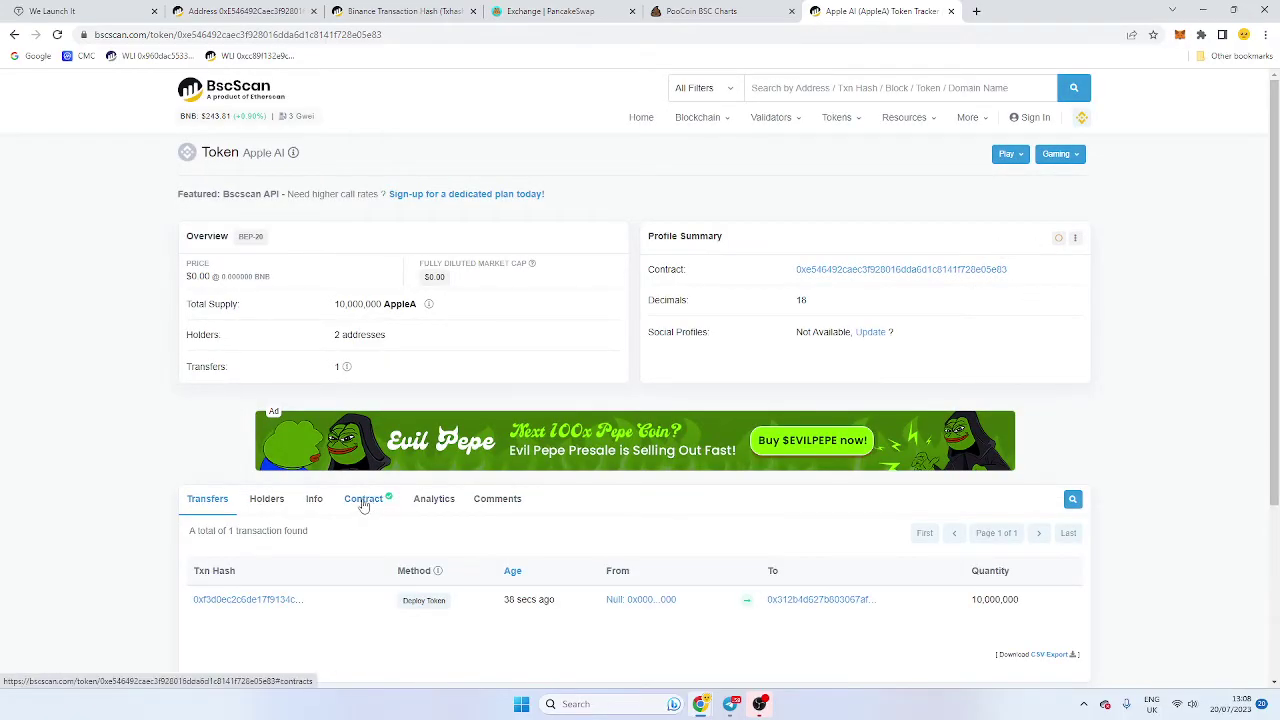
click(365, 500)
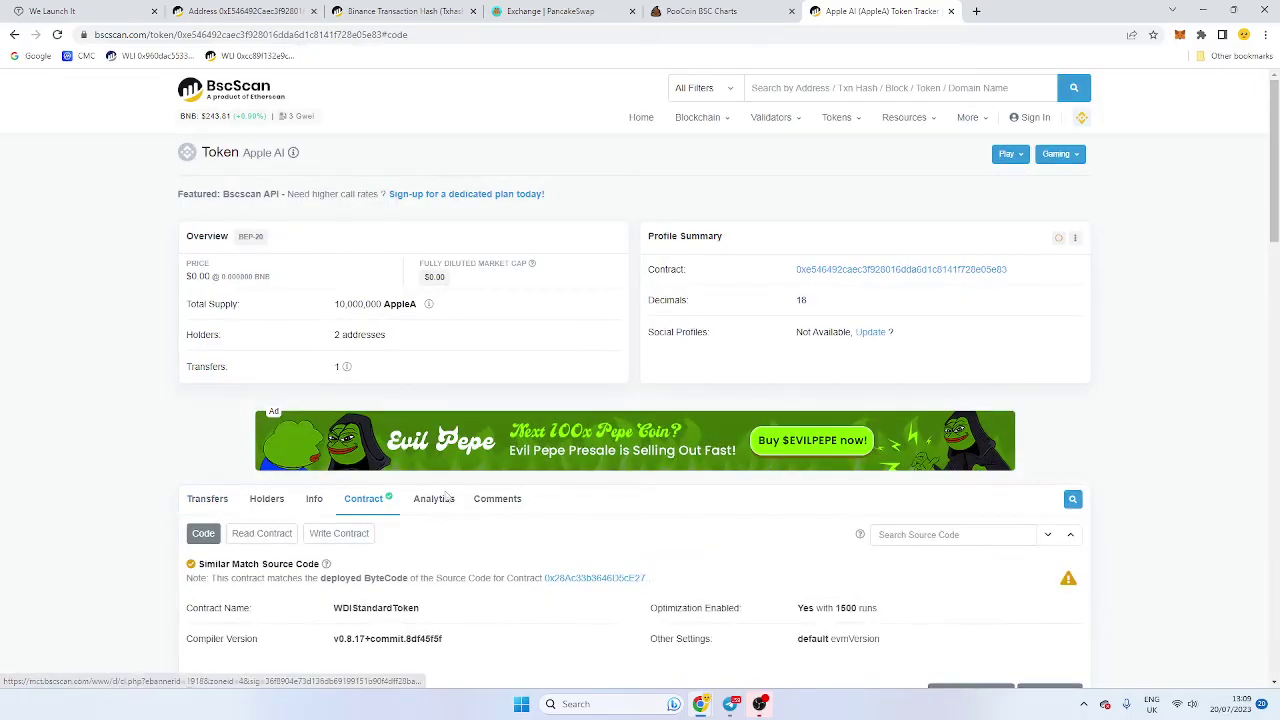
scroll(370, 390, down, 2)
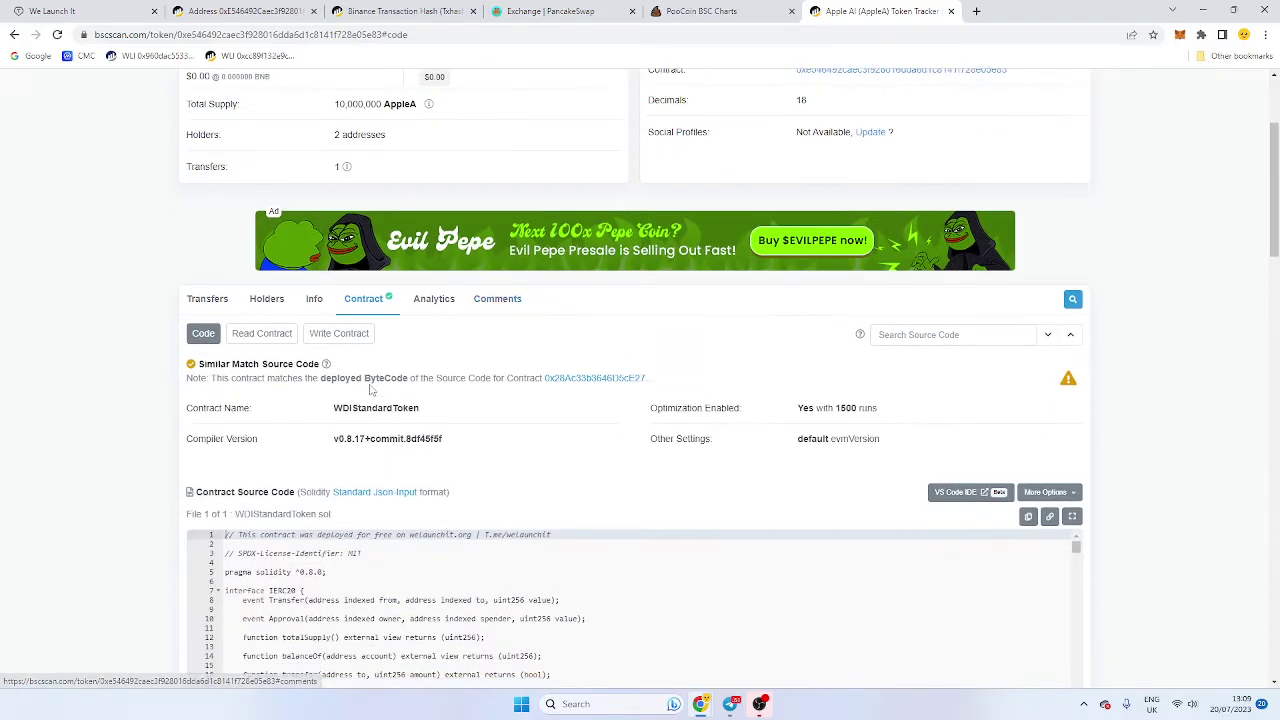
click(338, 333)
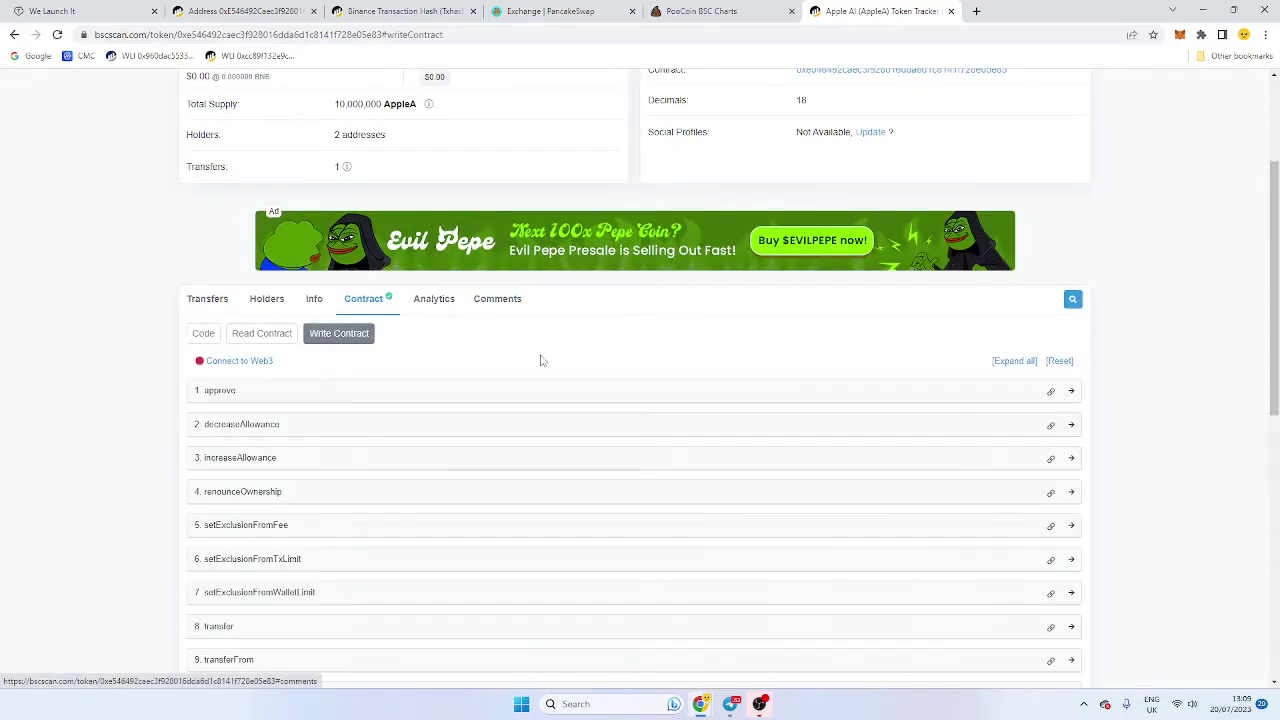
Search PooCoin for the Apple AI contract address and check its empty AppleA/BNB LP holdings.
click(570, 11)
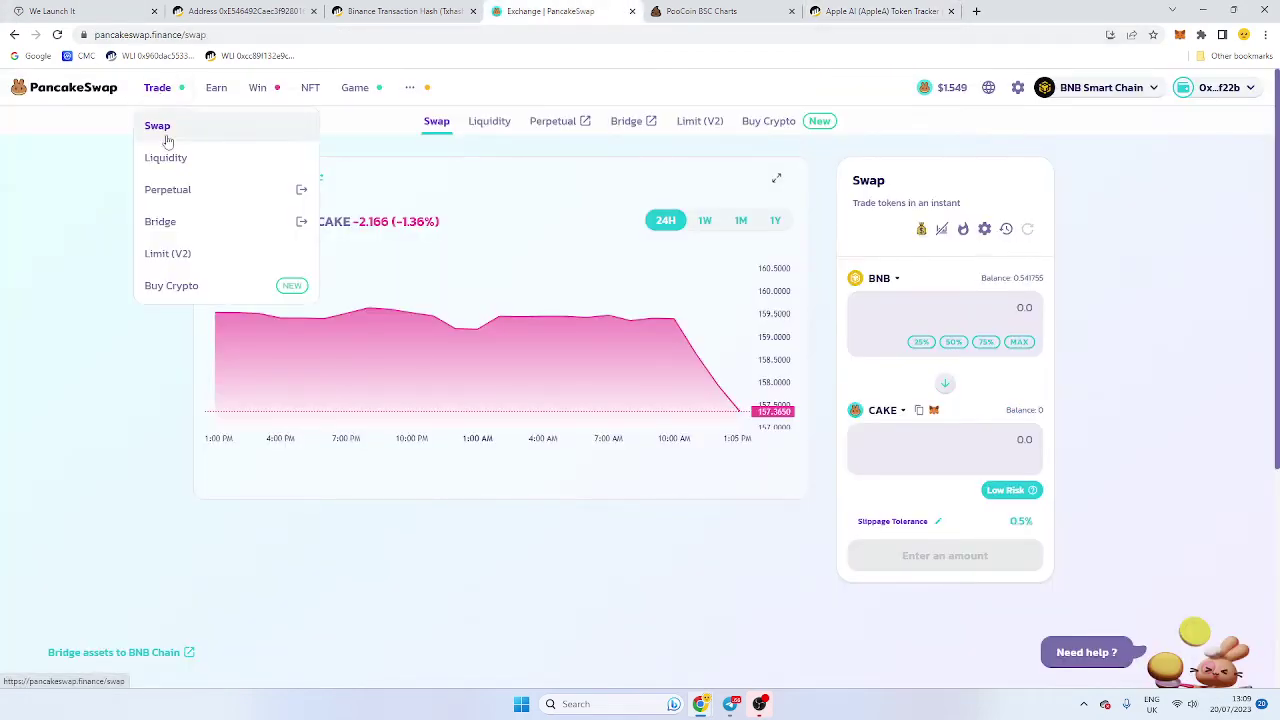
click(781, 9)
click(589, 244)
key(ctrl+v)
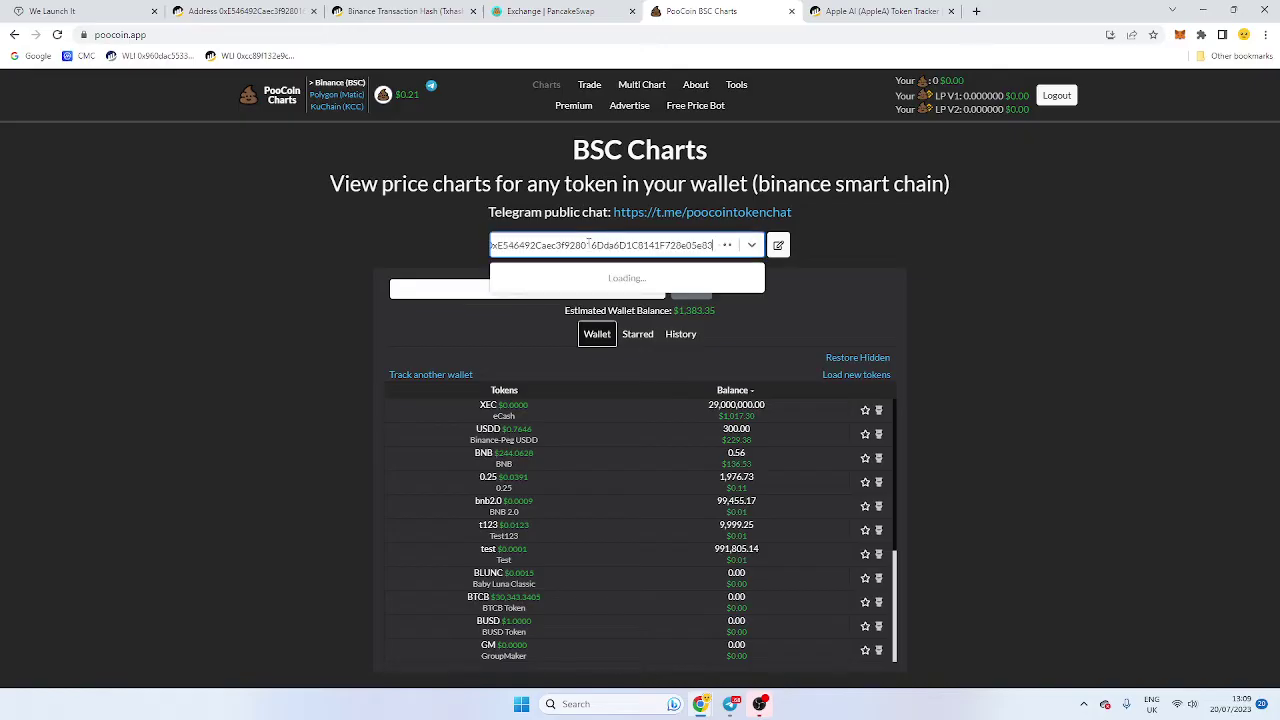
click(590, 277)
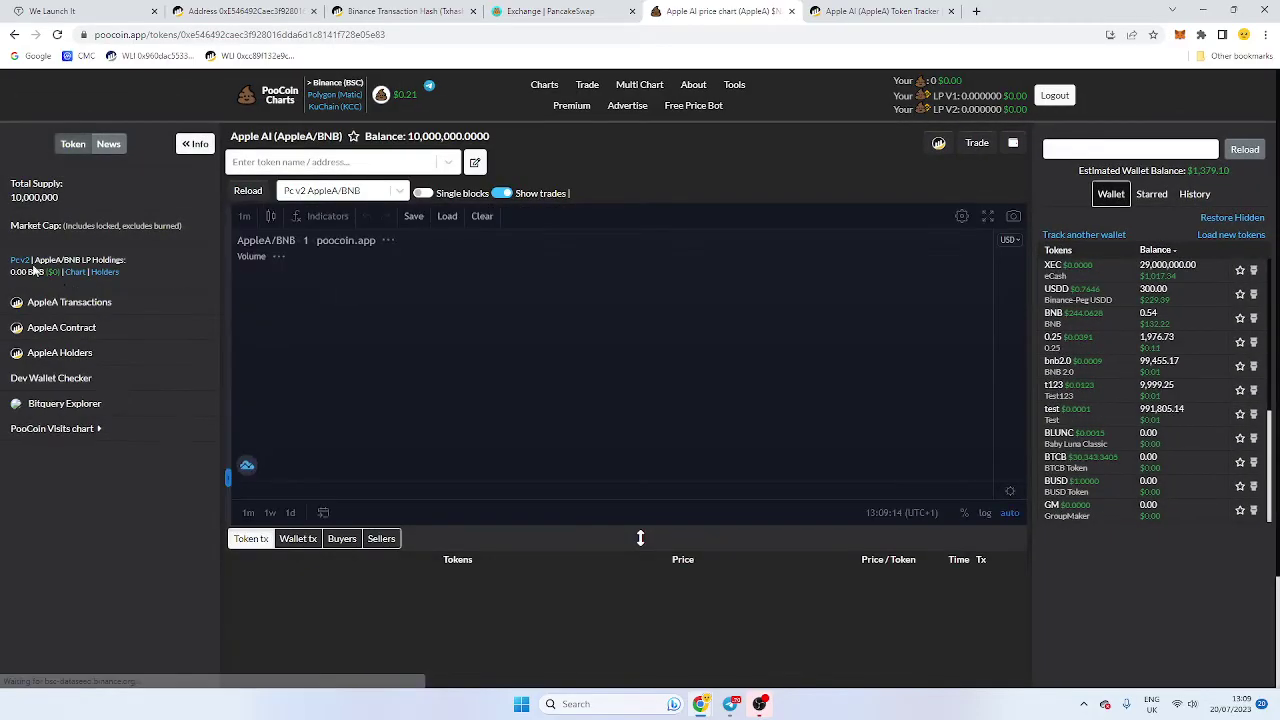
drag(131, 272, 3, 261)
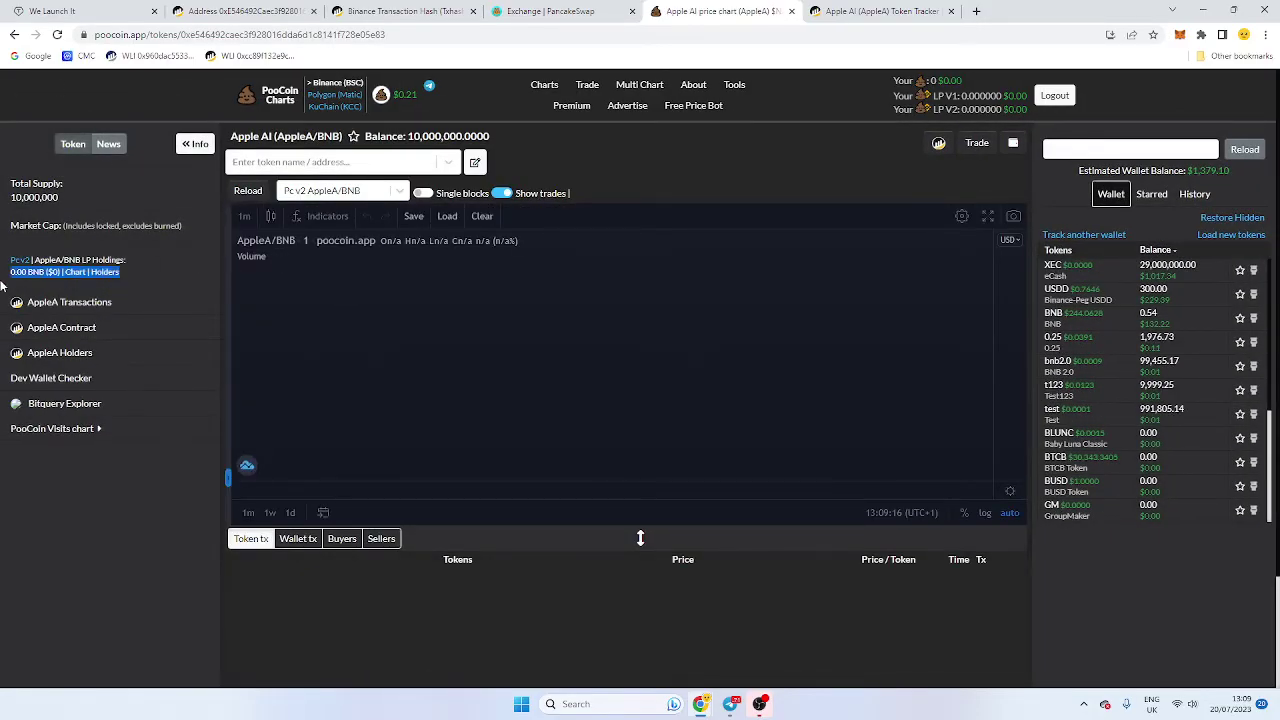
click(163, 311)
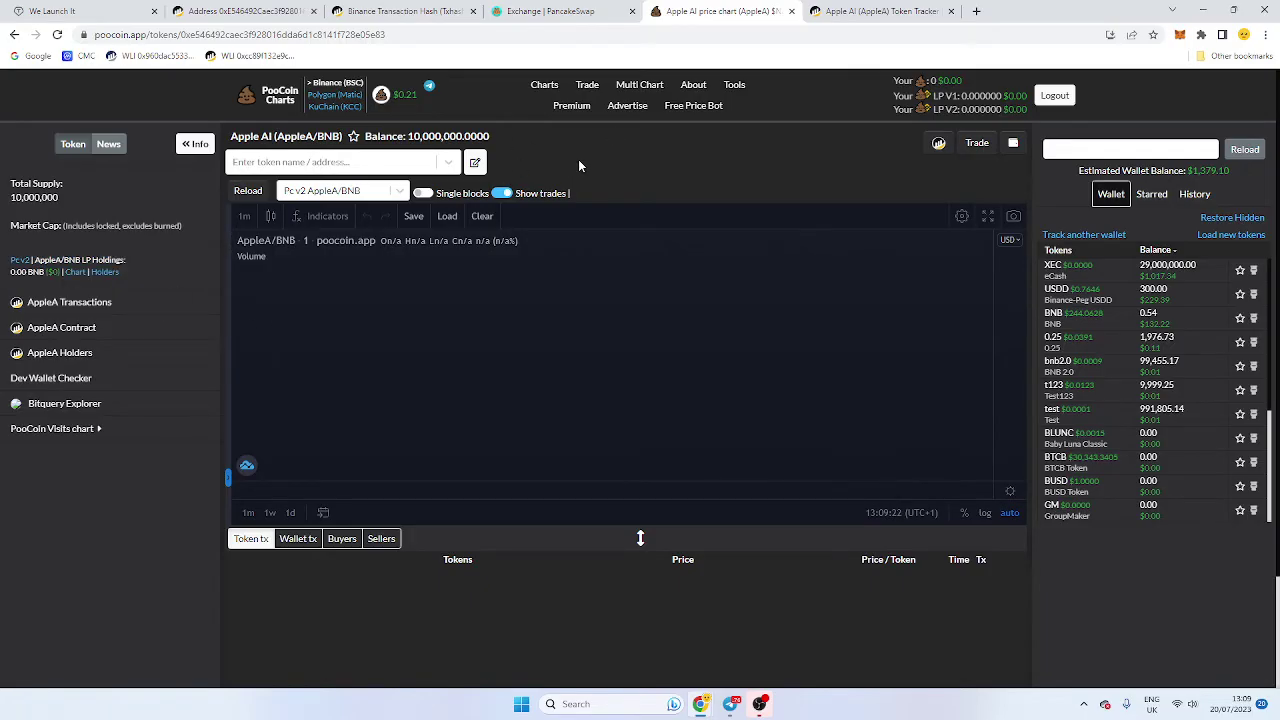
click(590, 10)
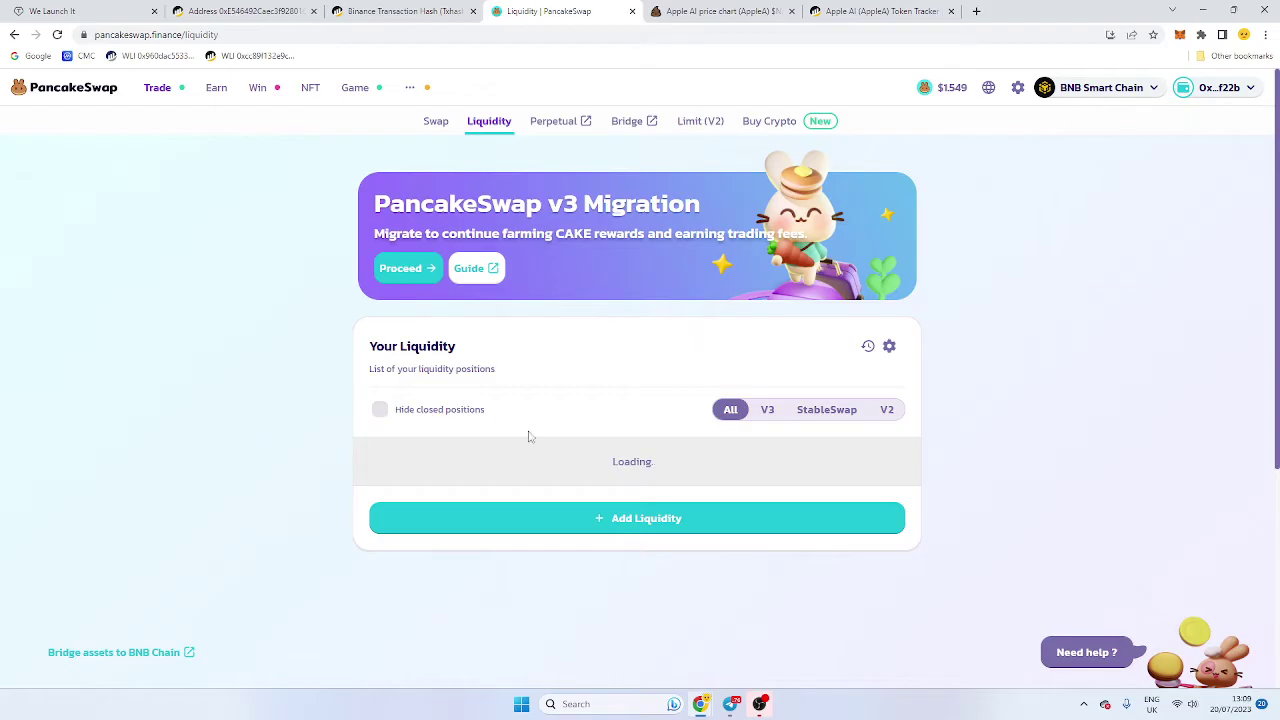
Import the AppleA token by its contract address as the second pair token.
click(638, 519)
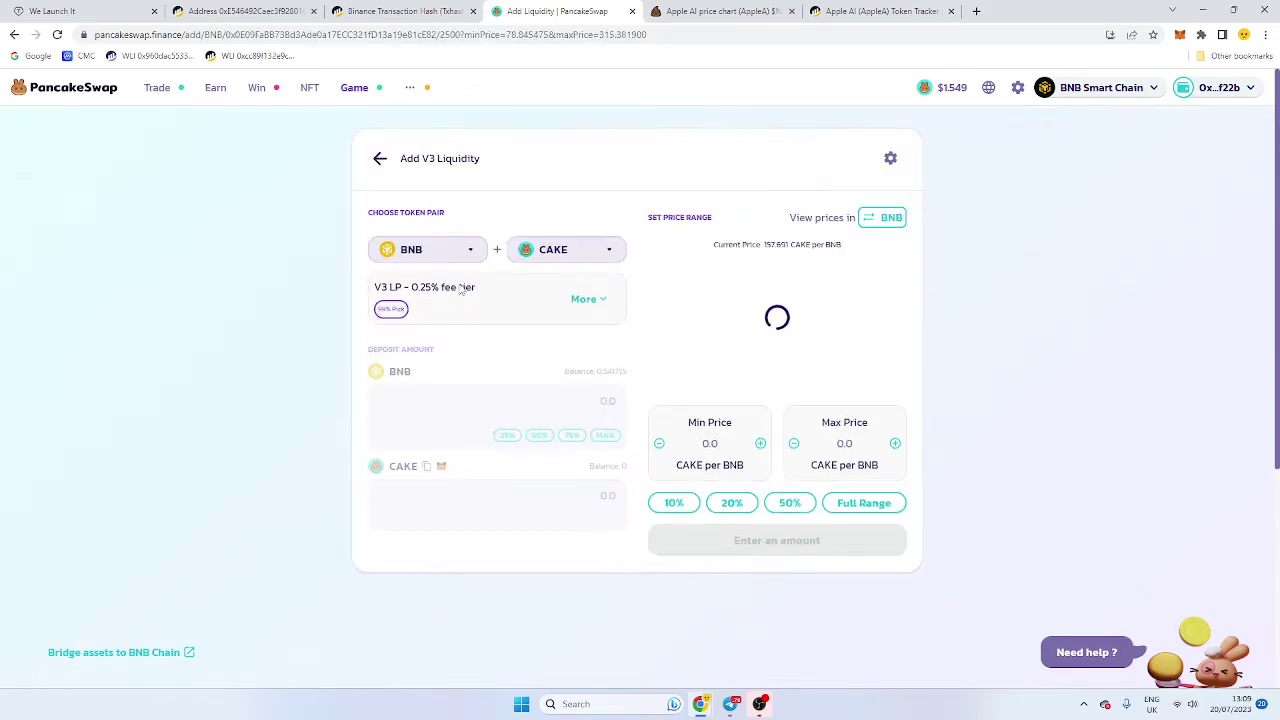
click(552, 270)
key(ctrl+v)
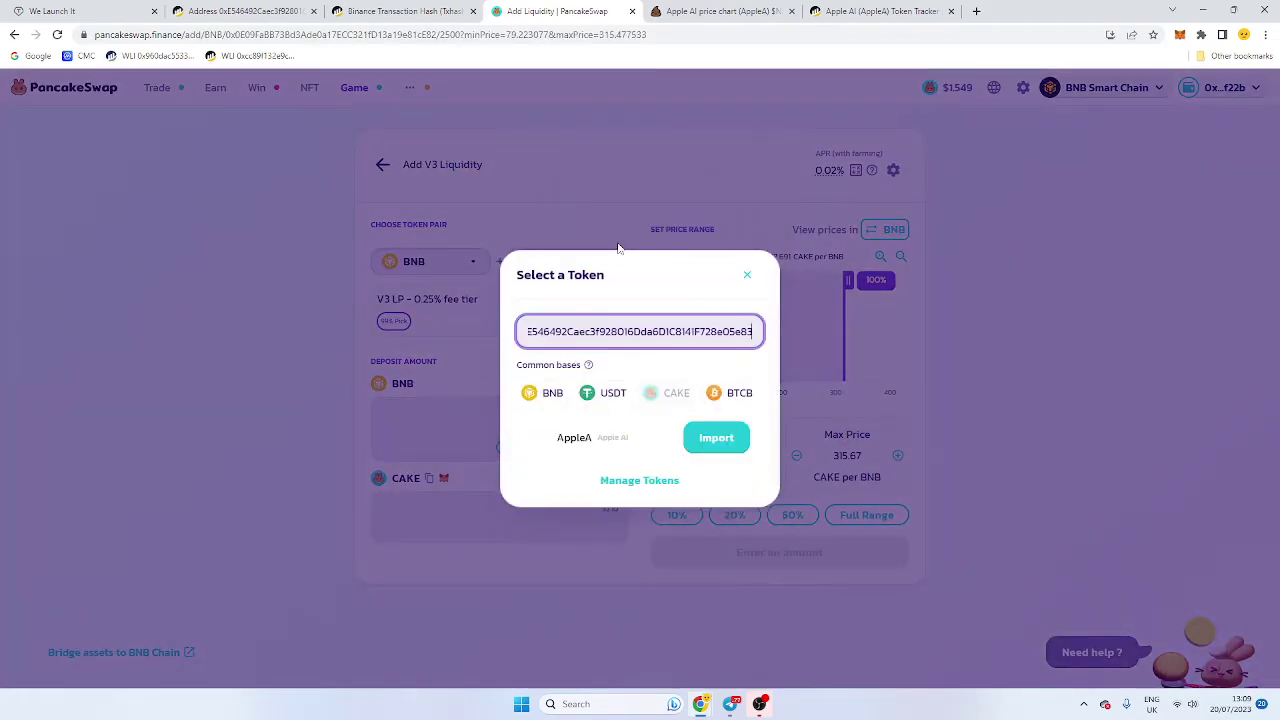
click(717, 438)
click(566, 538)
click(607, 573)
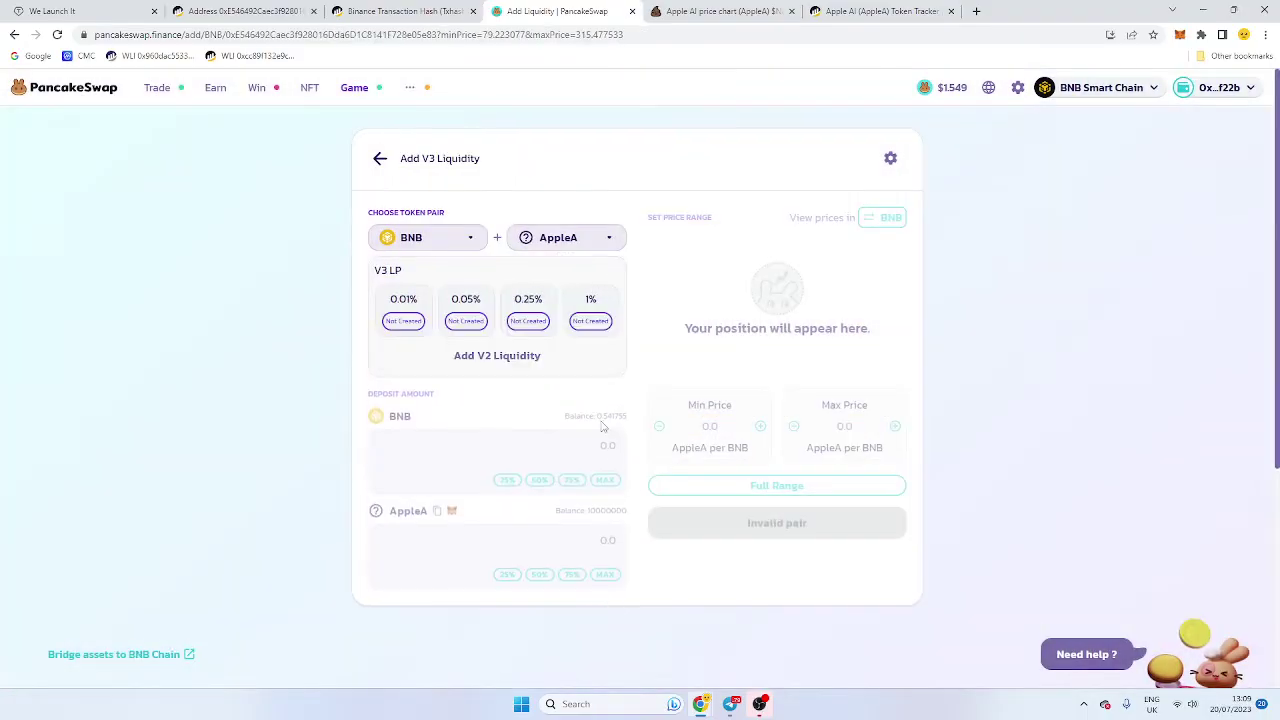
Switch to V2 liquidity and enter 0.4 BNB with the full 10,000,000 AppleA balance.
click(480, 357)
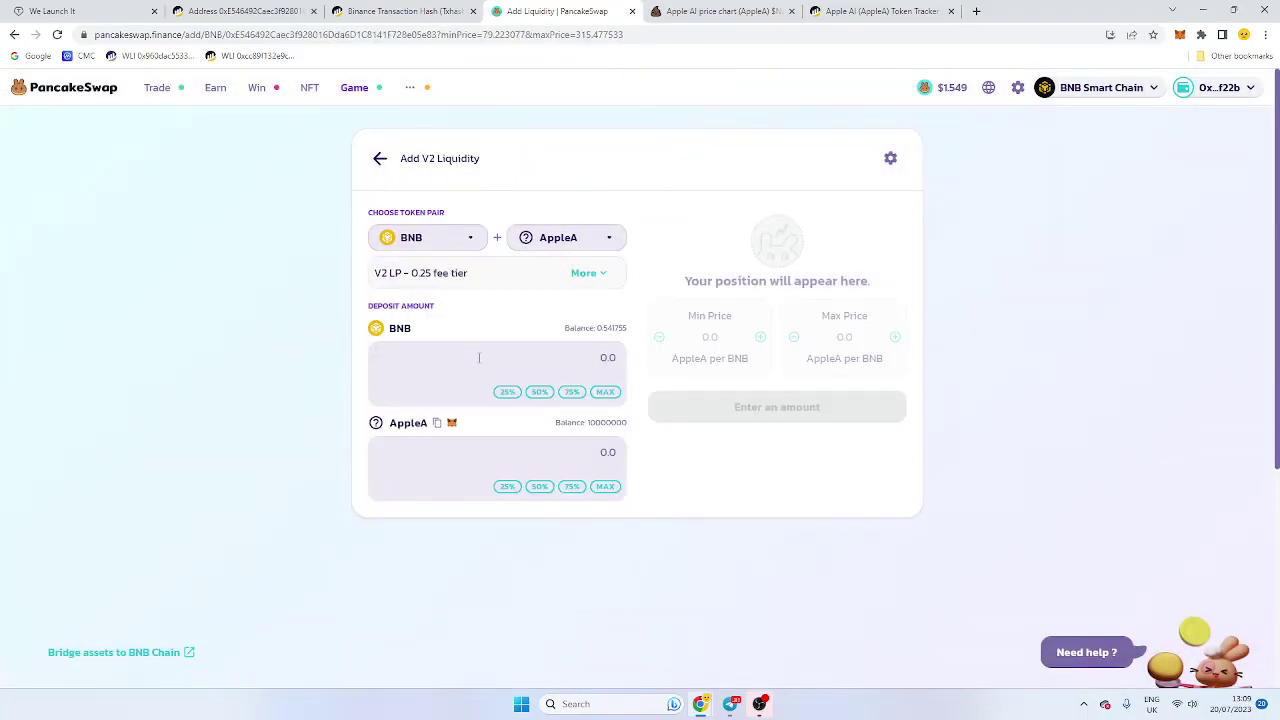
click(588, 362)
text(.4)
click(603, 459)
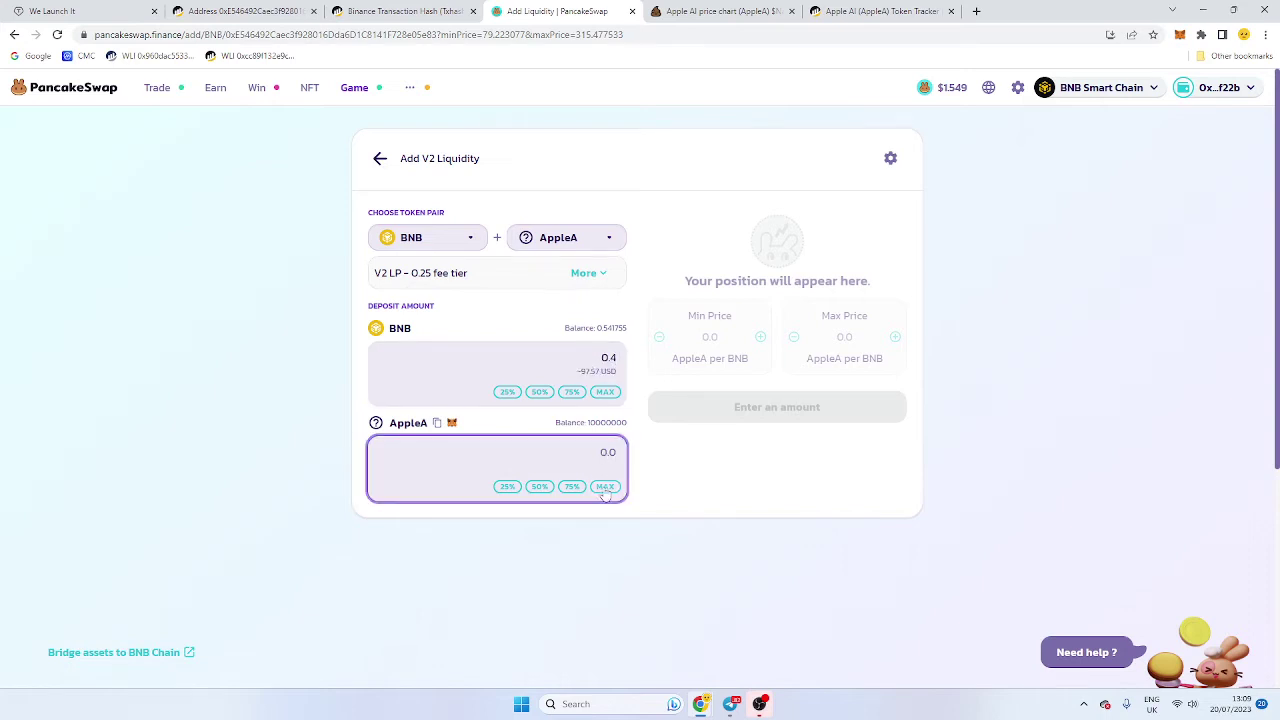
click(606, 486)
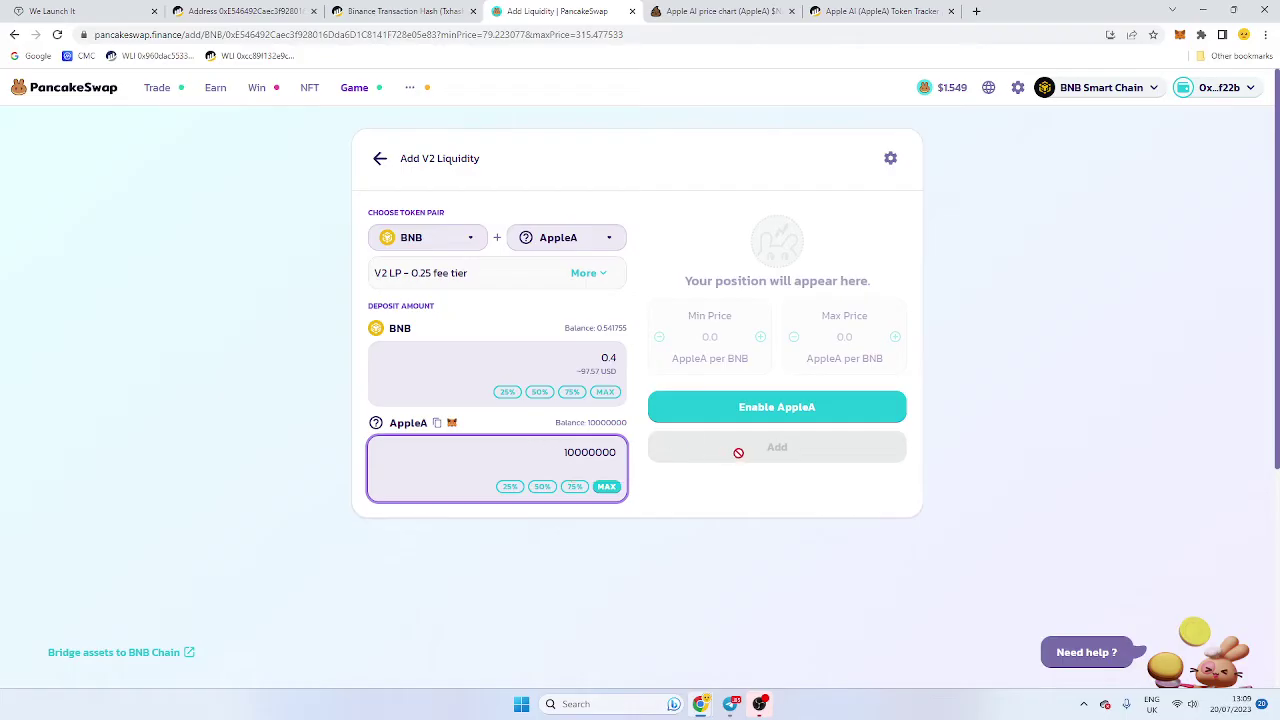
Enable AppleA by approving a max spending cap in MetaMask.
click(758, 416)
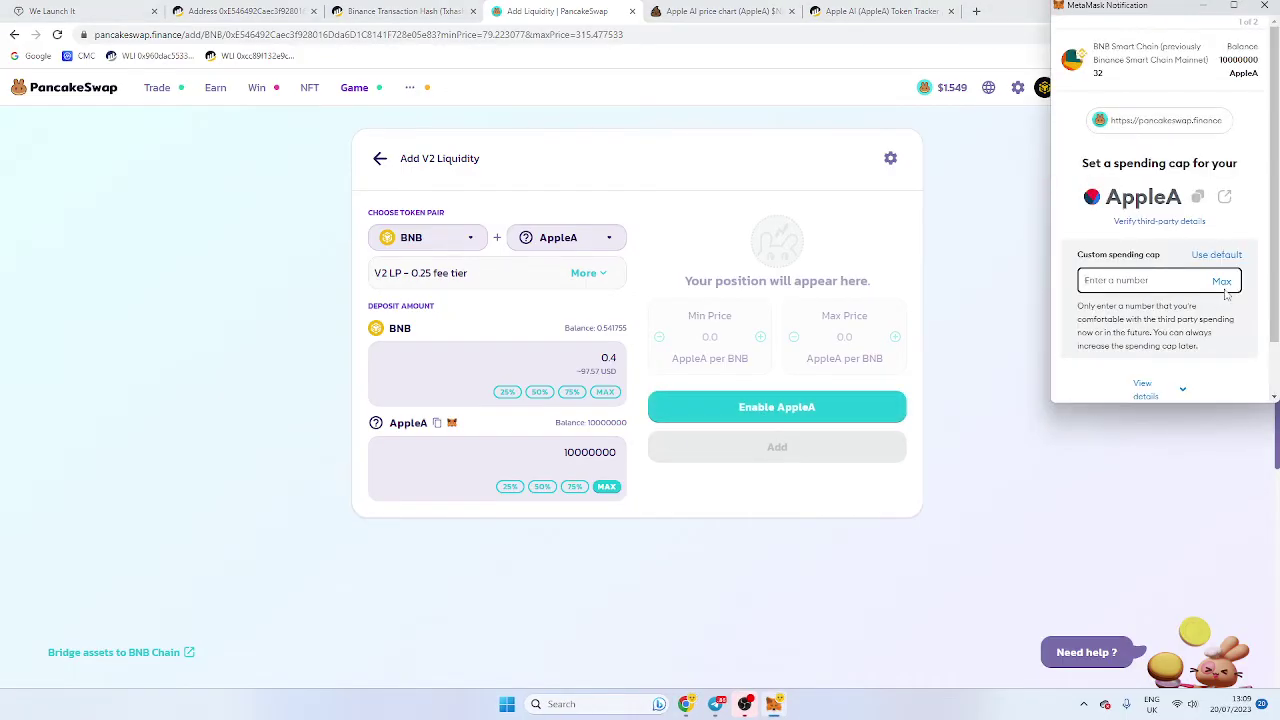
click(1222, 280)
scroll(1224, 285, down, 1)
click(1230, 365)
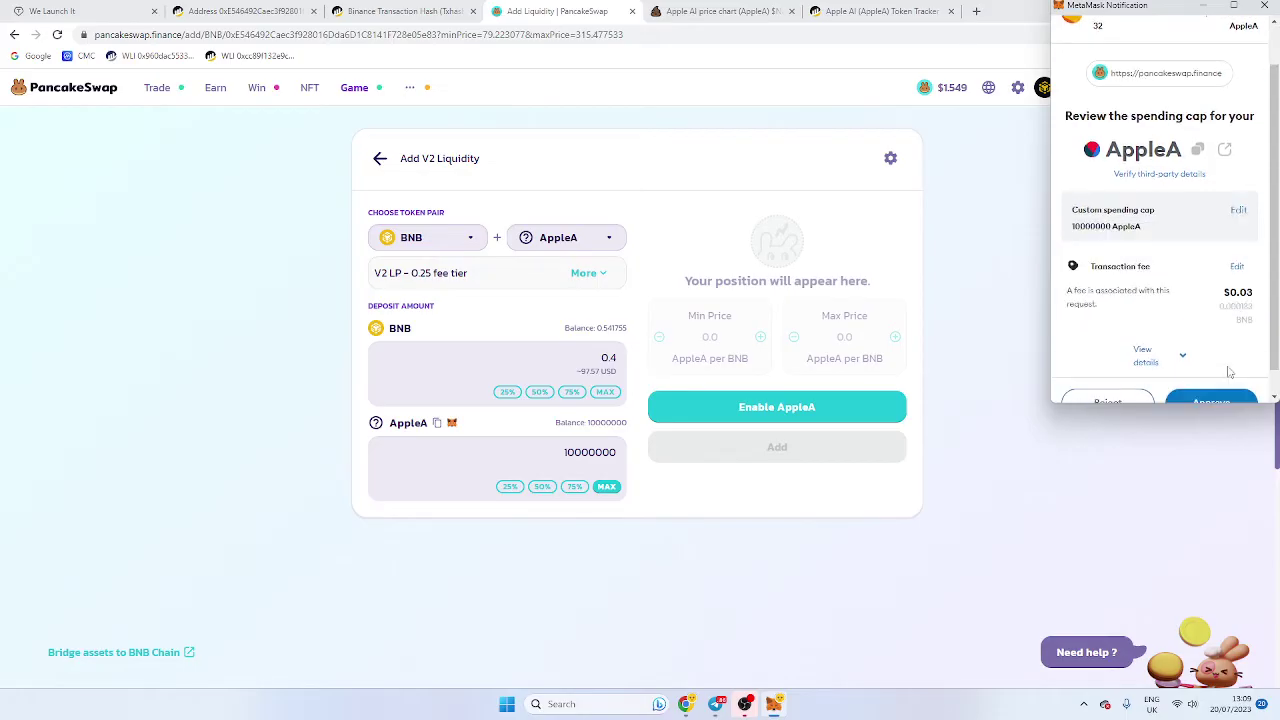
scroll(1230, 370, down, 1)
click(1229, 372)
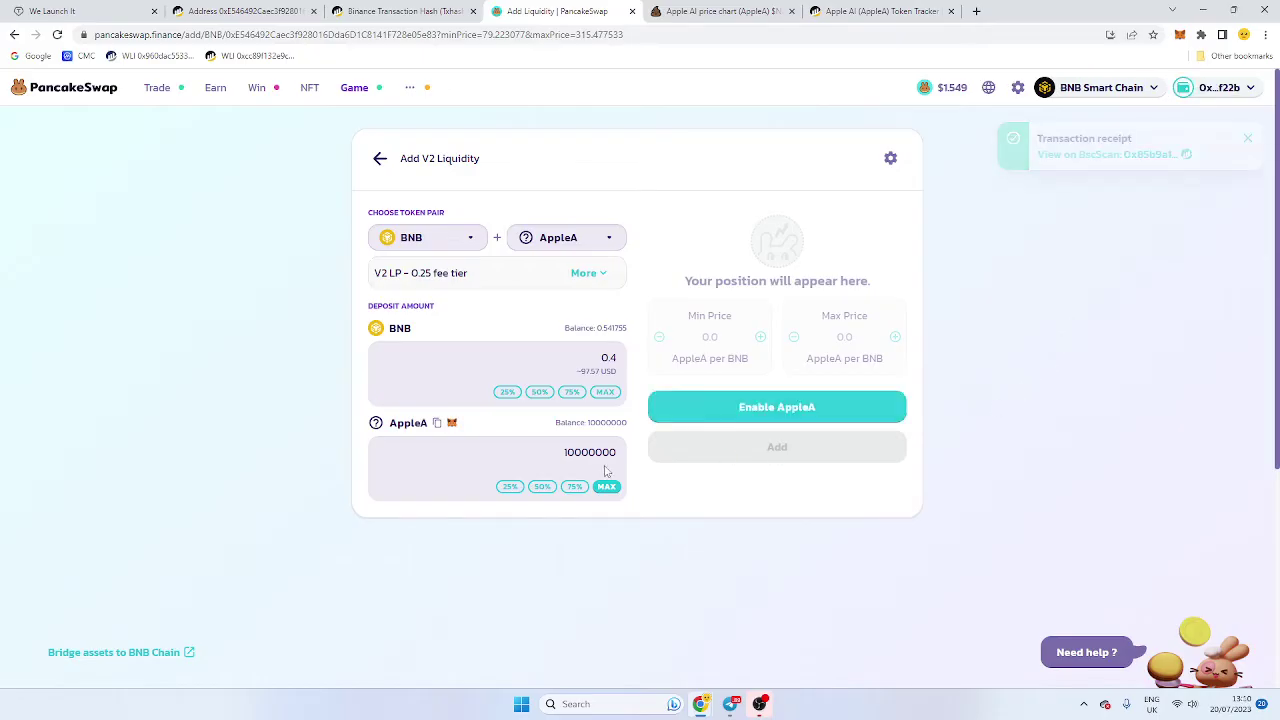
Create the BNB/AppleA pair and supply the liquidity, confirming in MetaMask.
click(797, 416)
click(677, 517)
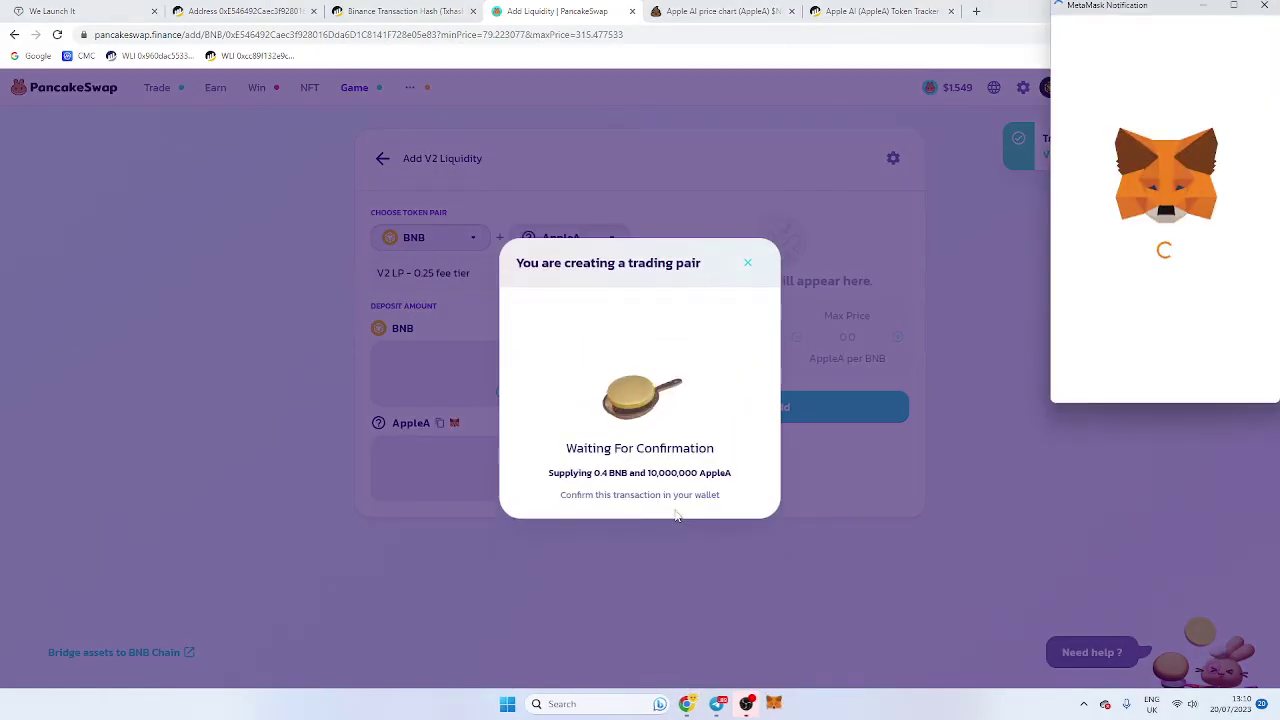
scroll(1160, 316, down, 1)
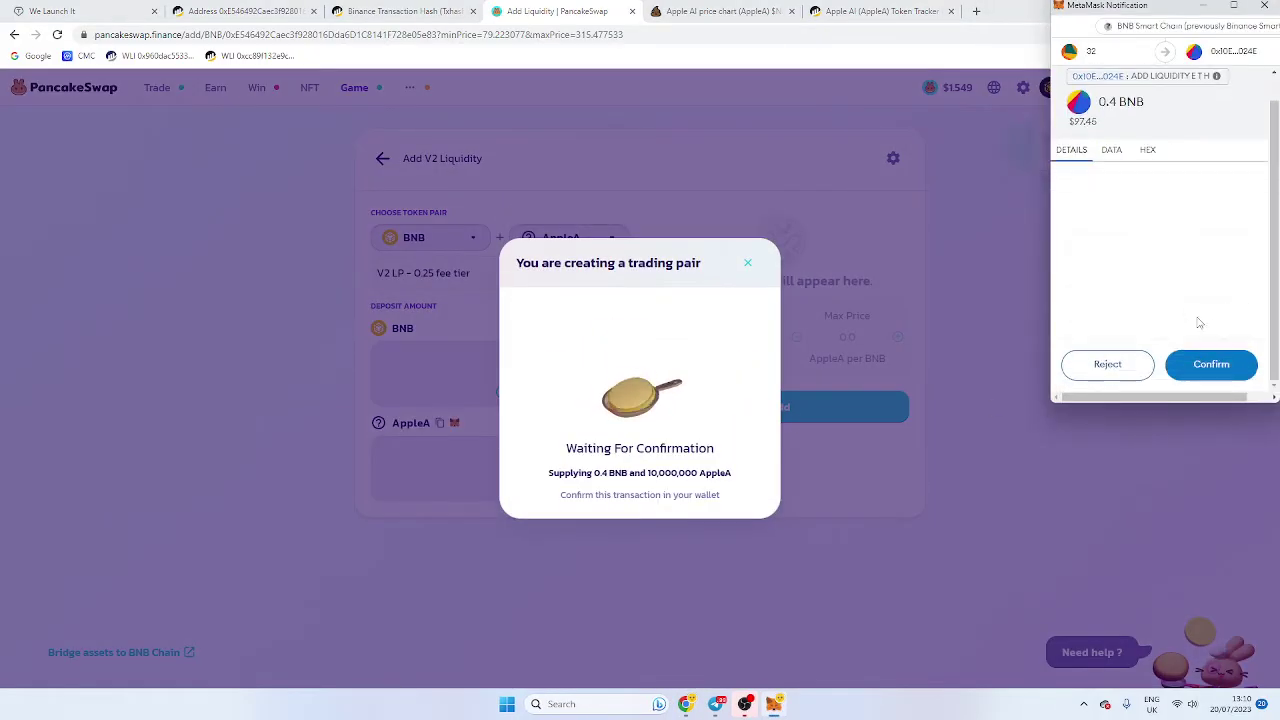
click(1211, 364)
click(636, 510)
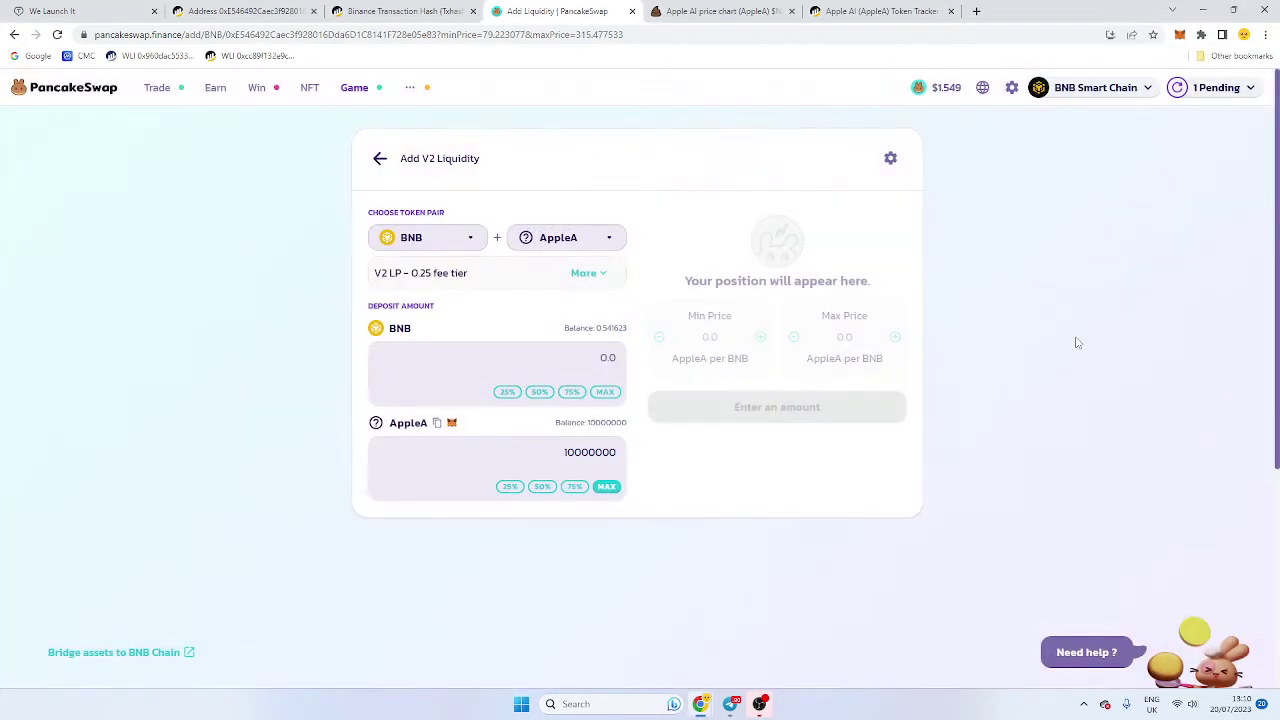
Reload the Apple AI chart page on PooCoin.
click(728, 10)
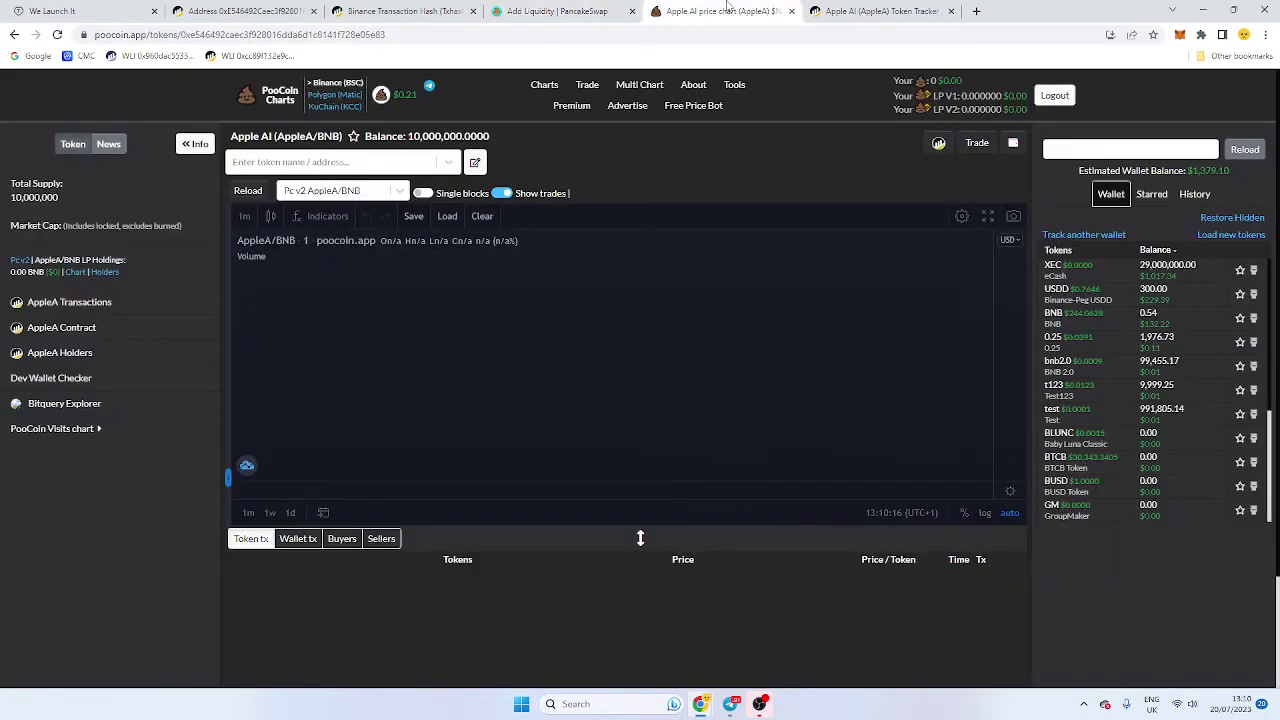
click(567, 33)
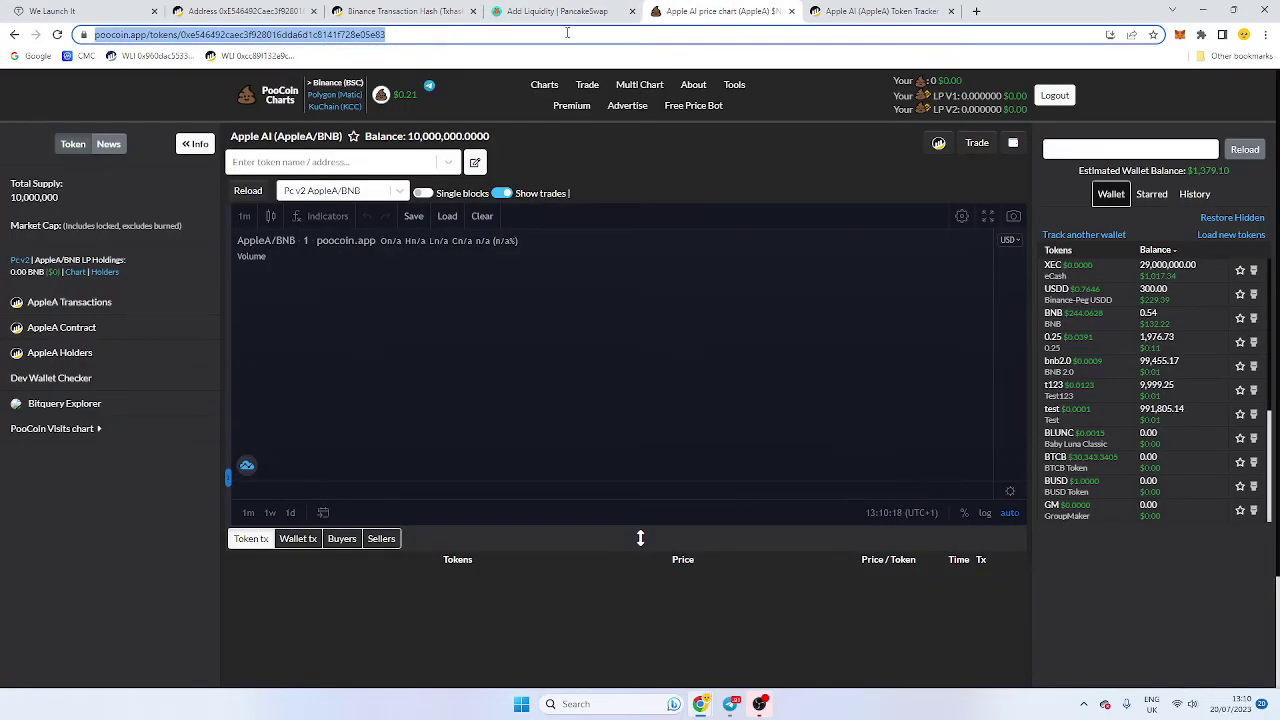
key(Return)
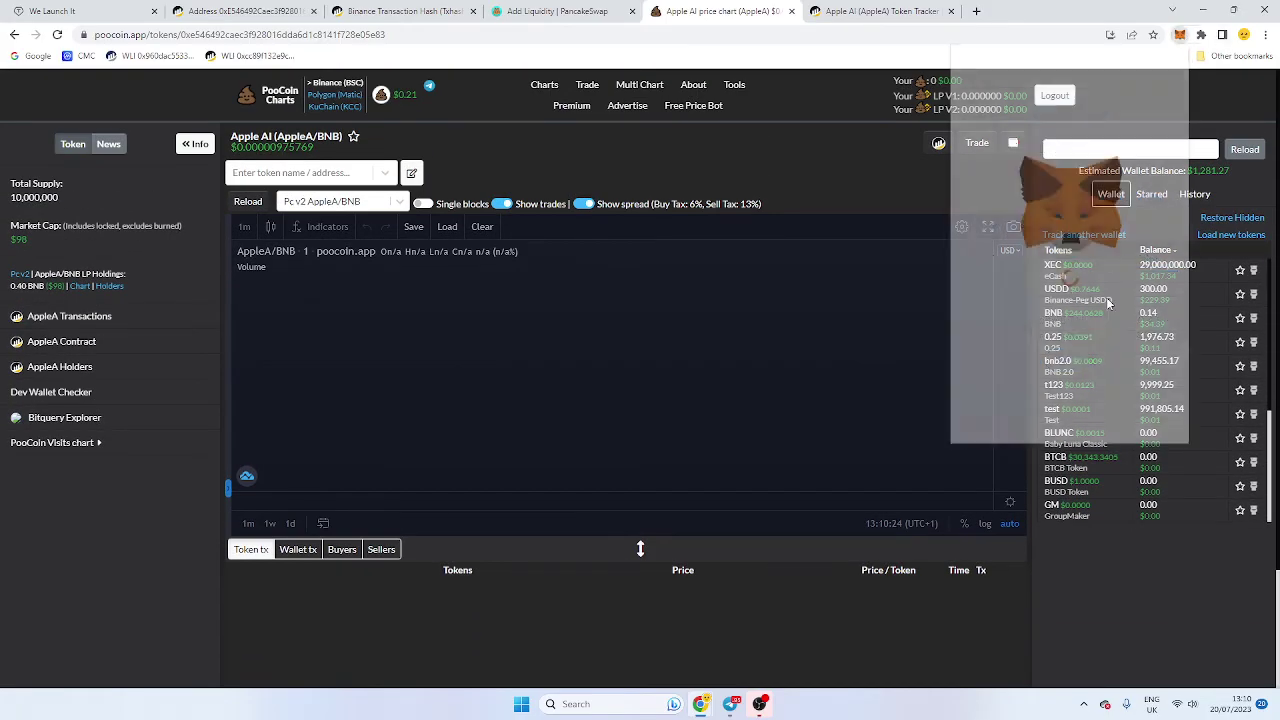
Connect MetaMask Account 10, holding about 0.10 BNB, to poocoin.app.
click(1085, 67)
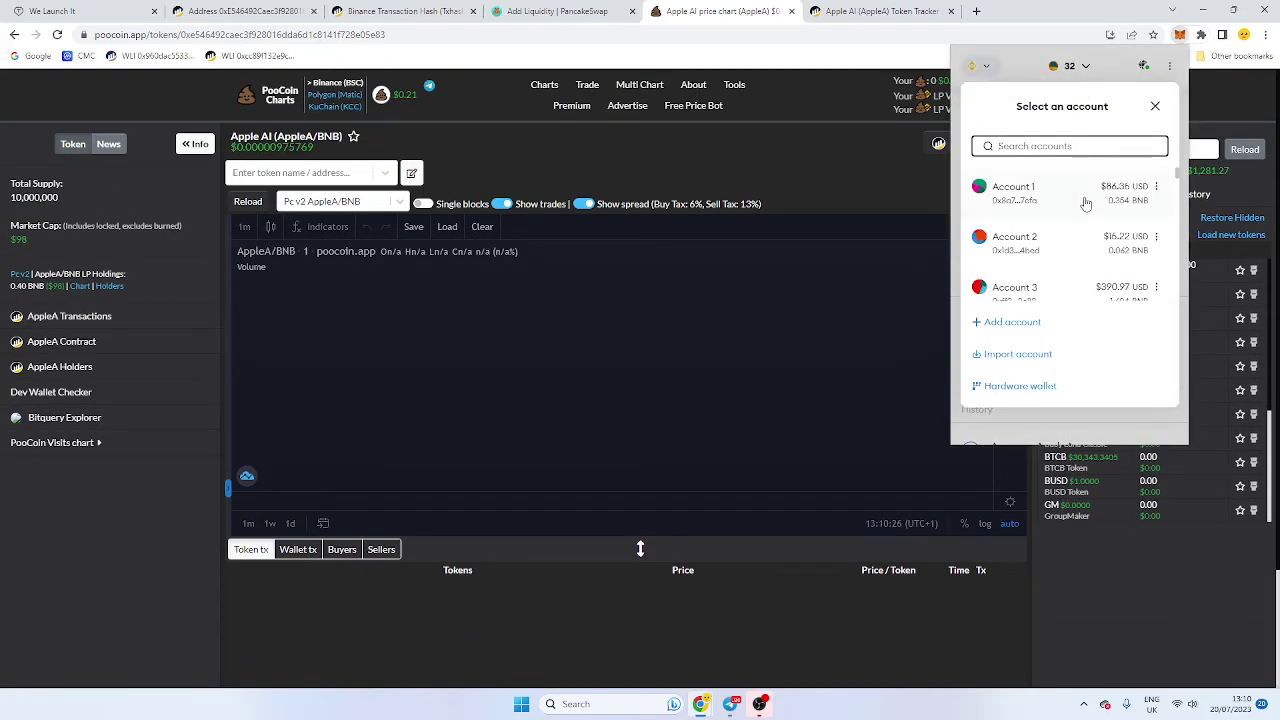
scroll(1094, 286, down, 2)
scroll(1096, 285, down, 3)
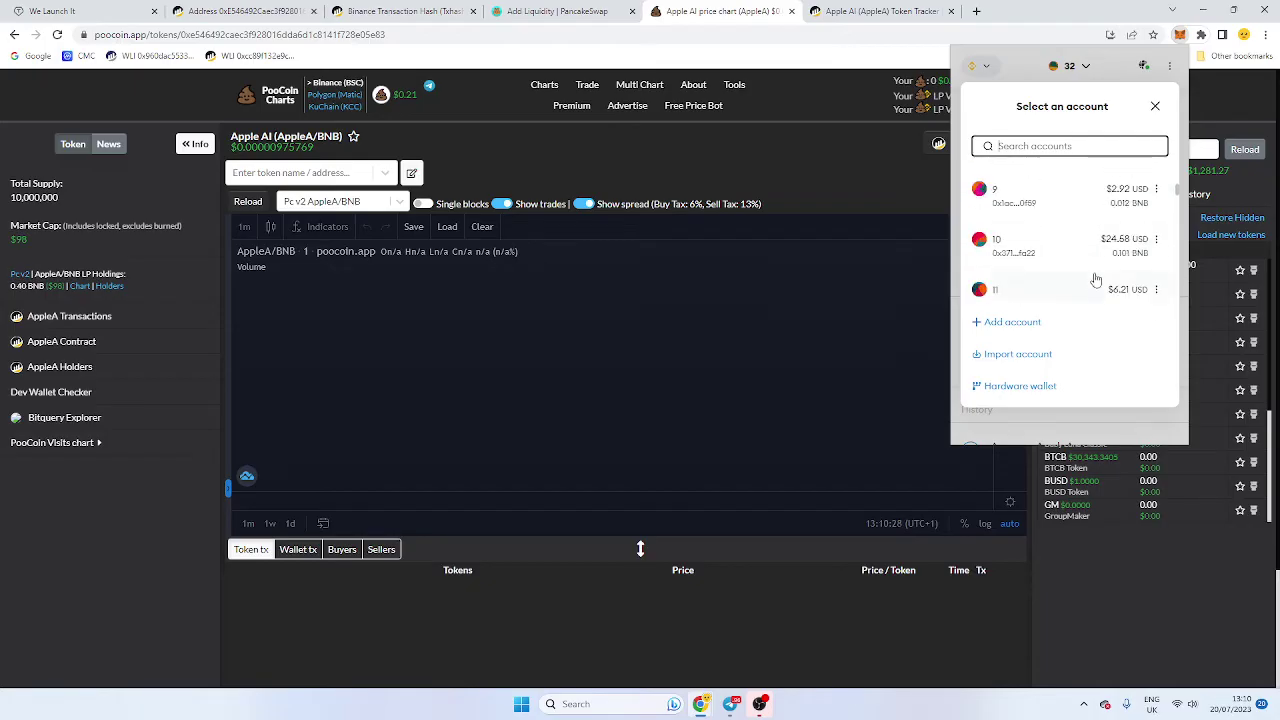
click(1089, 245)
click(1021, 158)
click(755, 142)
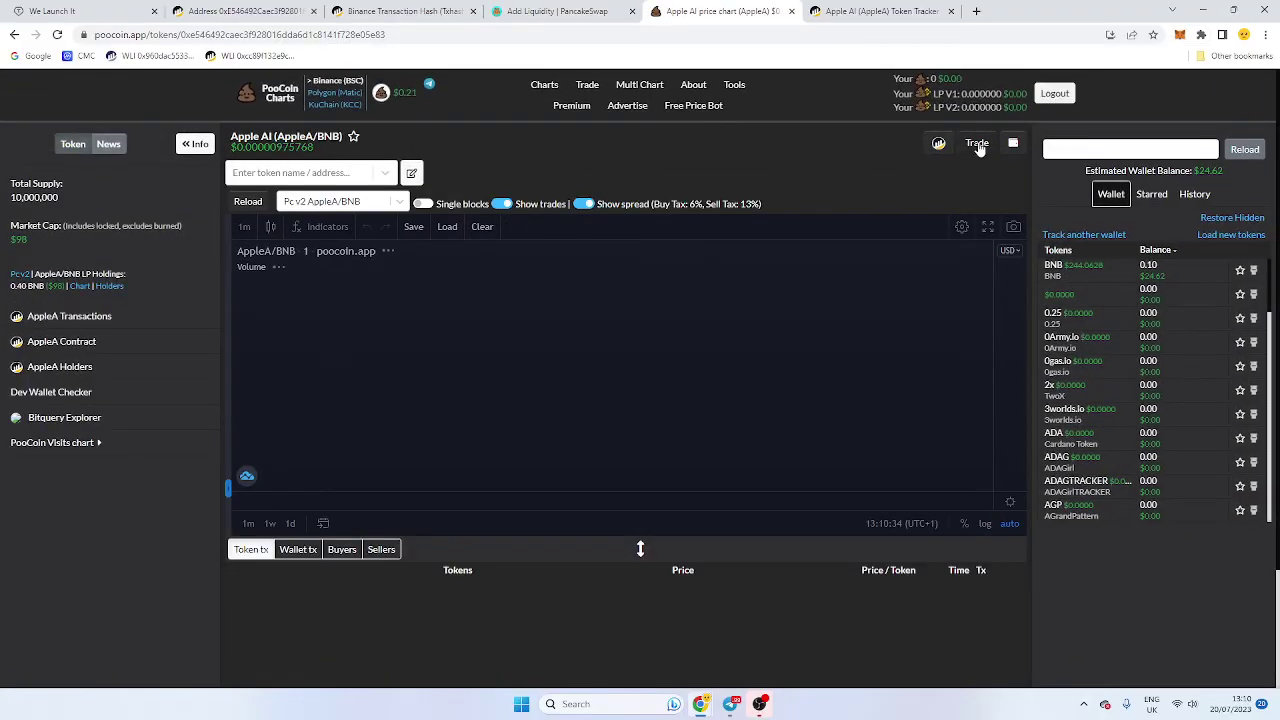
Swap 0.01 BNB for AppleA and confirm it in MetaMask, receiving 243,308 AppleA.
click(978, 143)
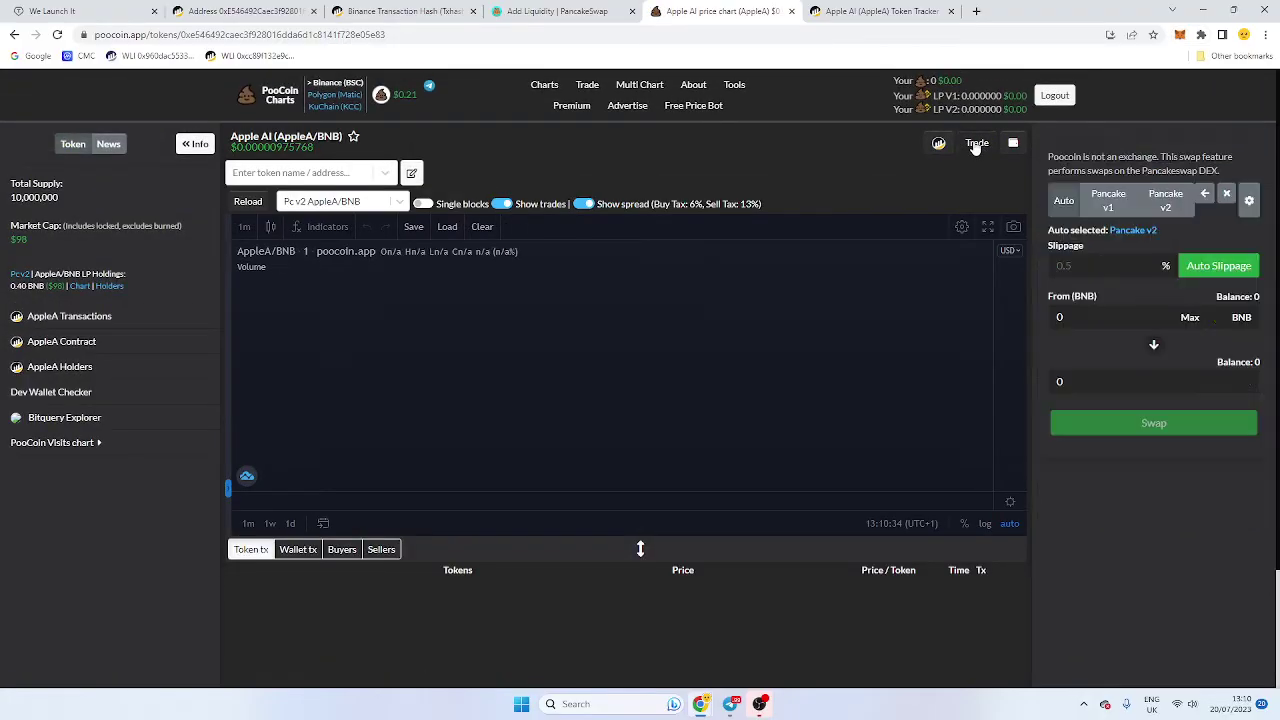
click(1106, 310)
text(01)
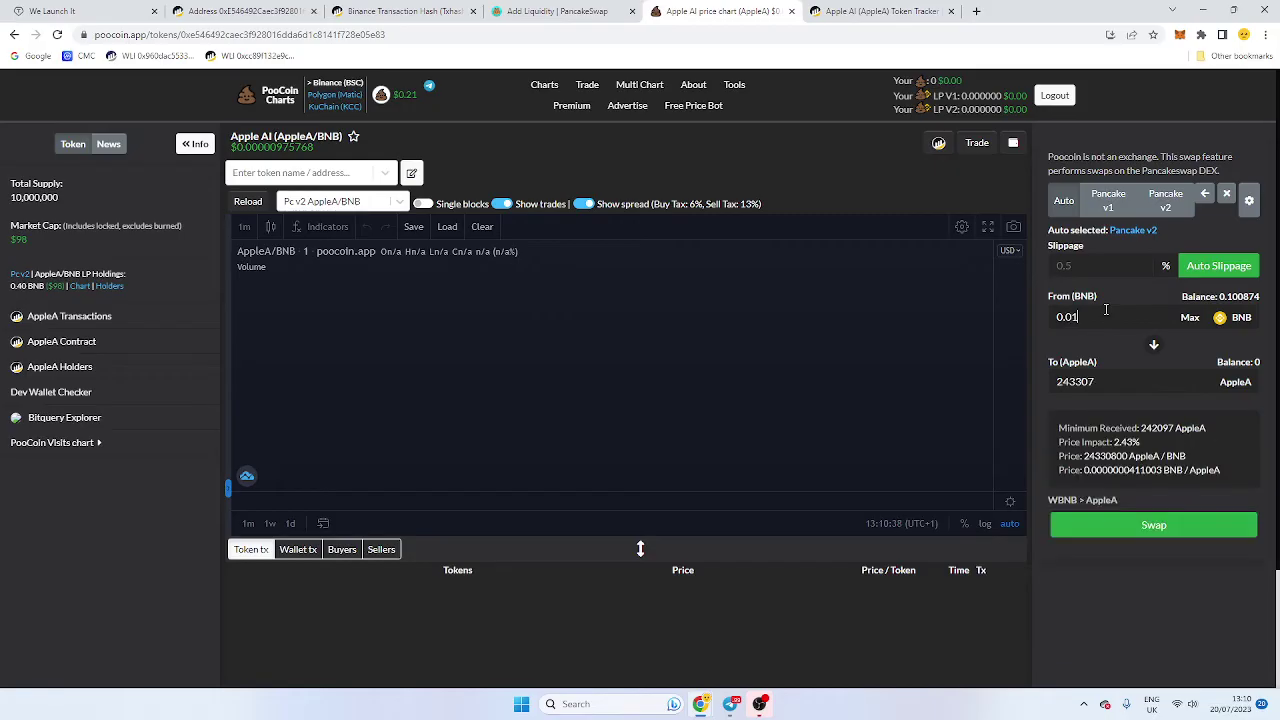
scroll(1145, 420, down, 1)
click(1140, 393)
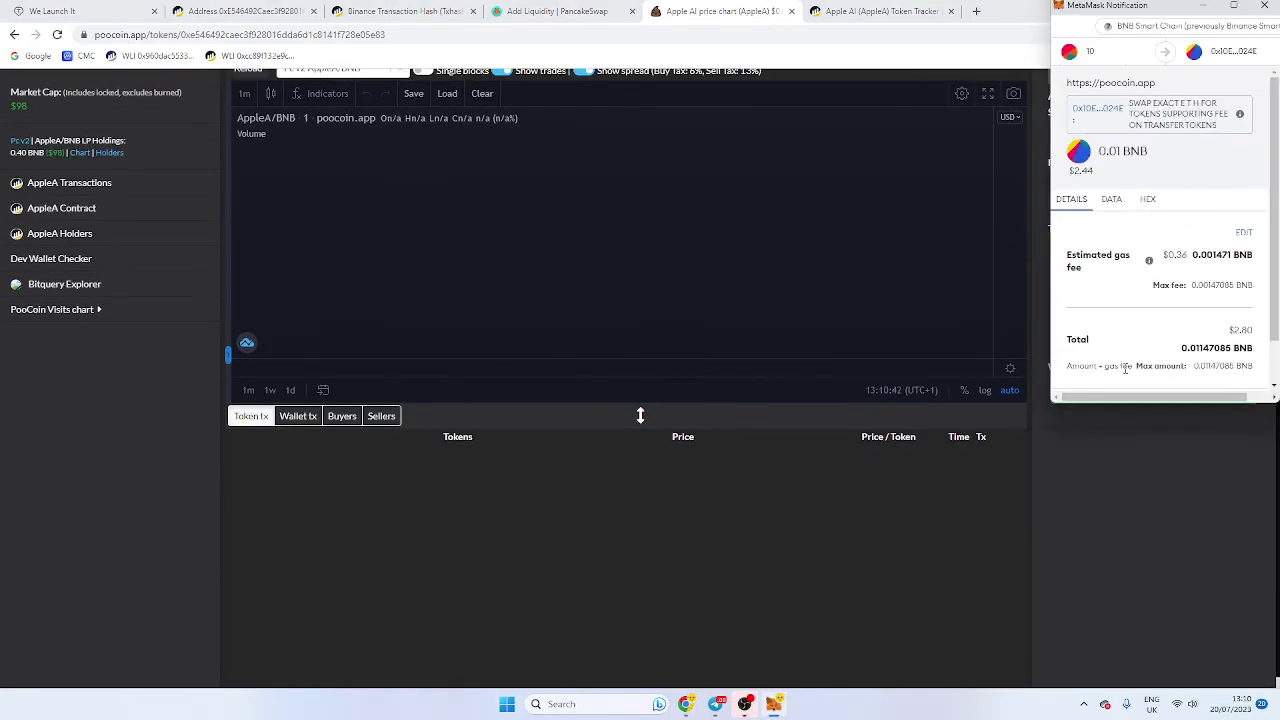
scroll(1140, 365, down, 1)
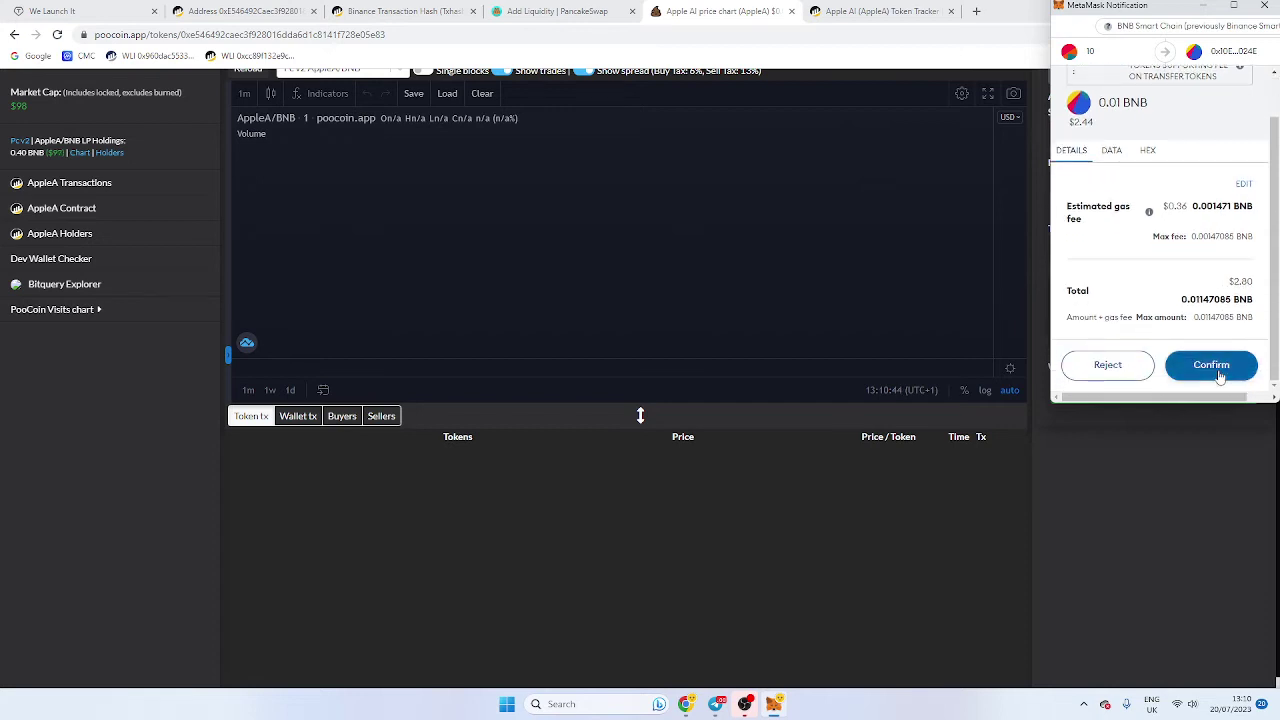
click(1215, 373)
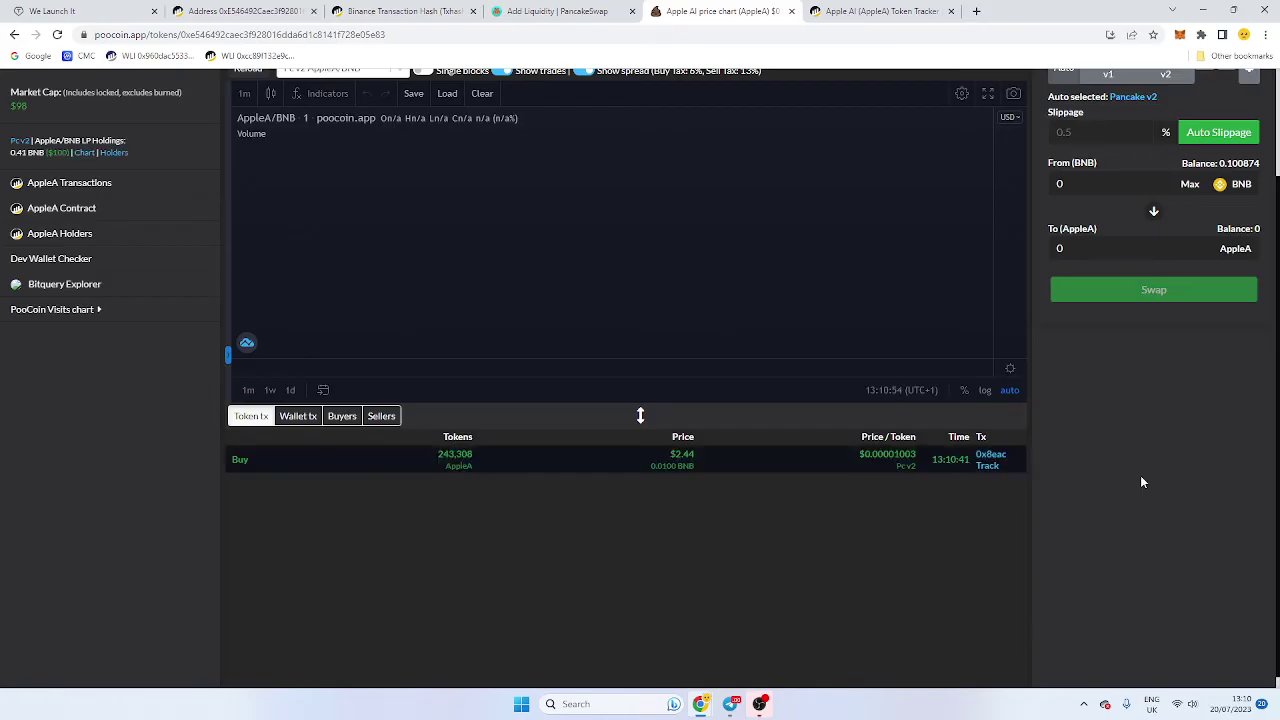
Reverse the swap to sell the max AppleA balance and approve AppleA with a max spending cap.
click(1155, 215)
click(1178, 184)
scroll(1150, 400, up, 2)
click(1116, 528)
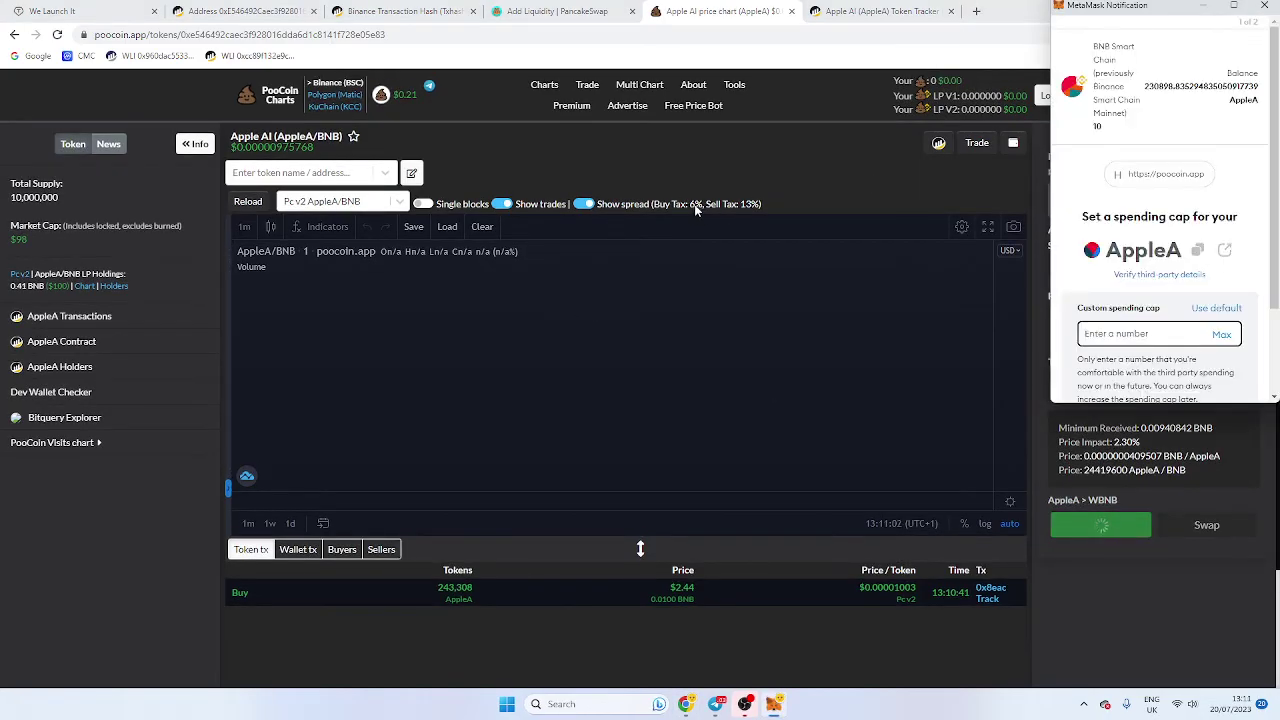
click(1222, 335)
scroll(1224, 337, down, 2)
click(1214, 374)
scroll(1214, 374, down, 1)
click(1212, 377)
Note the 13% sell tax, then sell 230,899 AppleA for about 0.0095 BNB and confirm.
drag(742, 205, 762, 208)
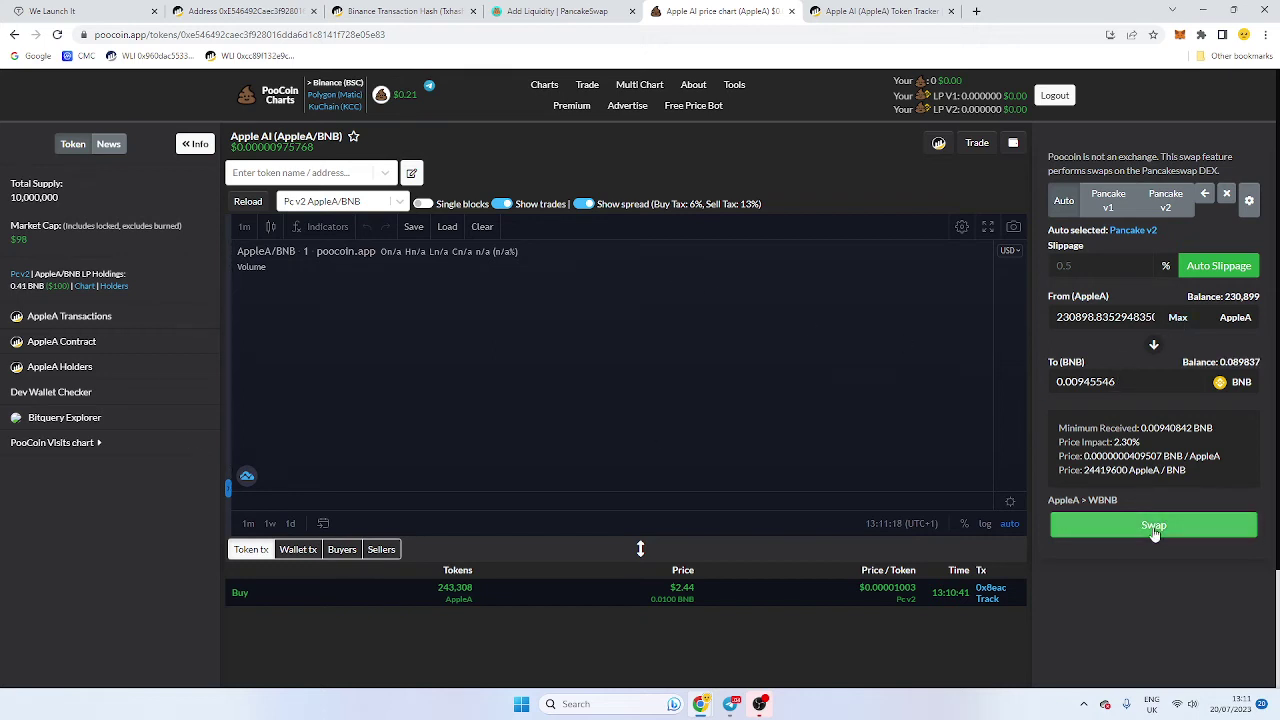
click(1155, 530)
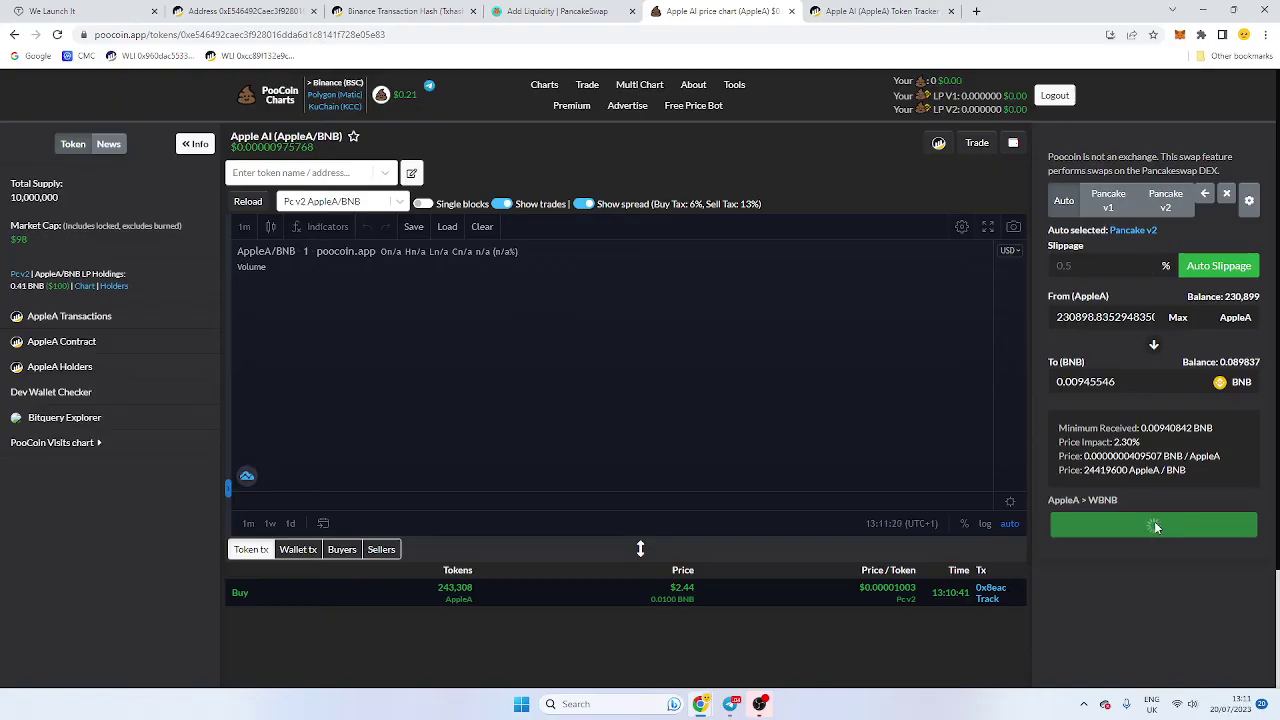
scroll(1226, 345, down, 2)
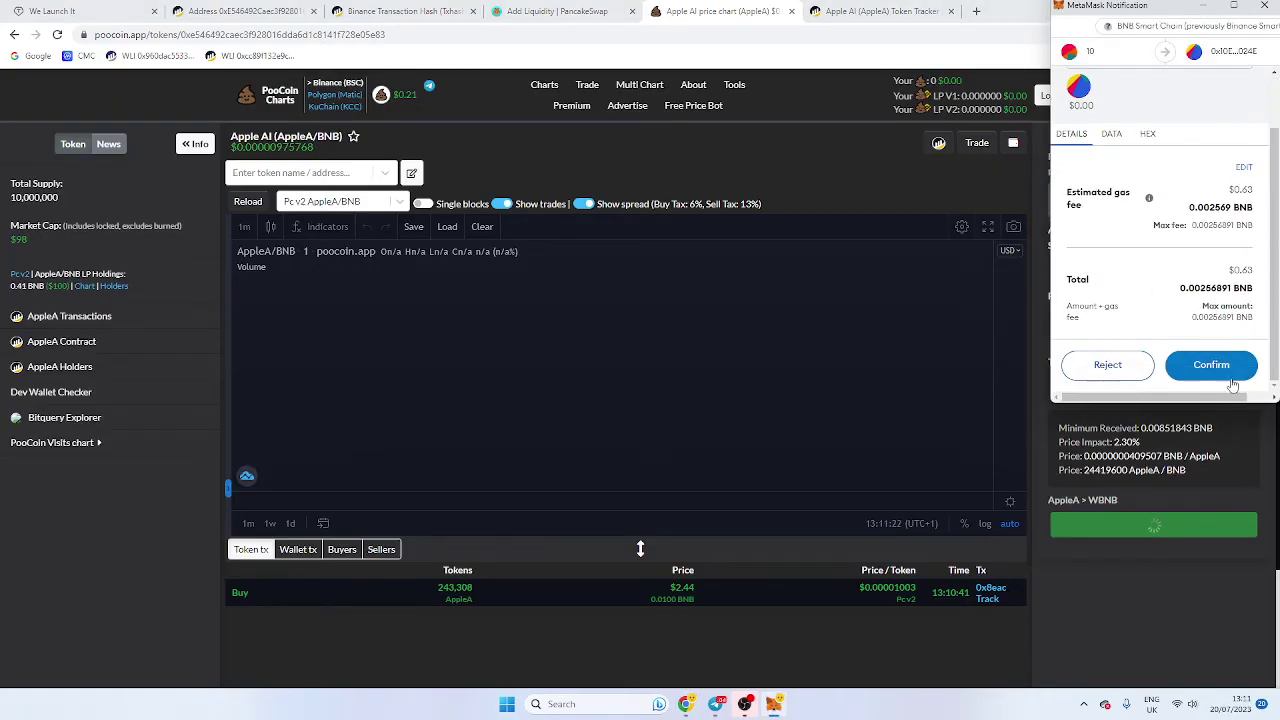
click(1226, 370)
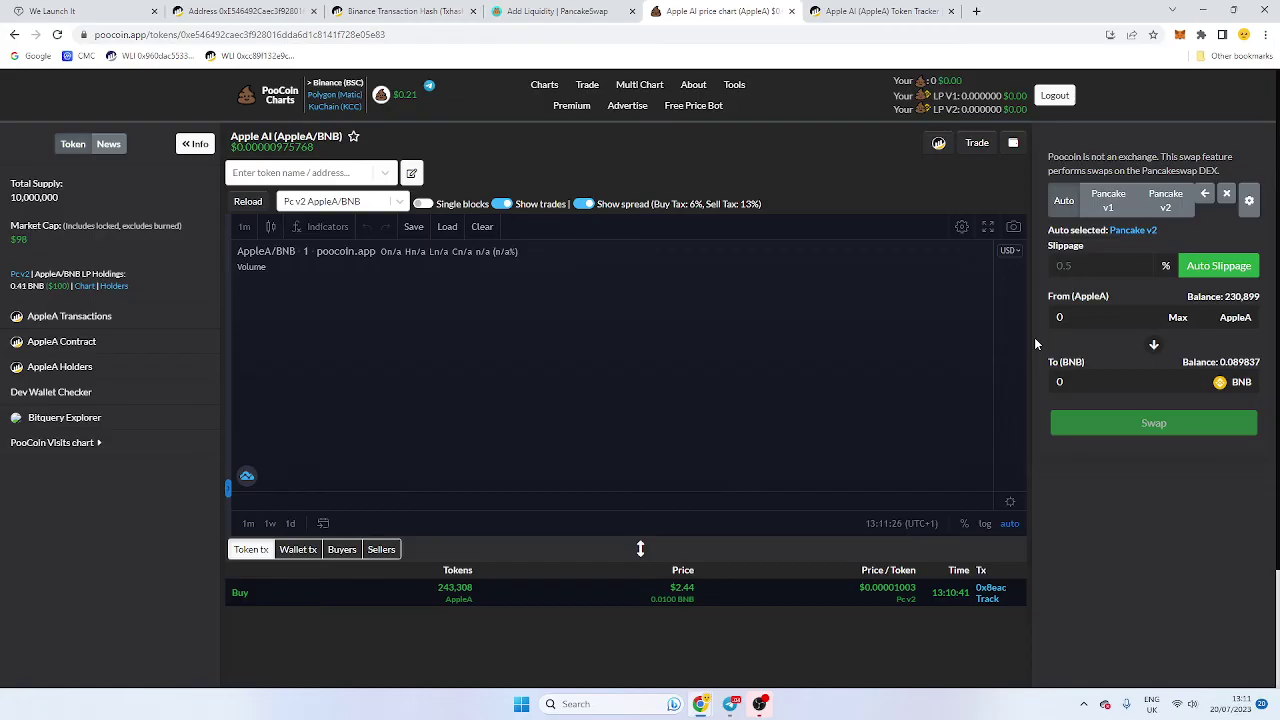
Highlight the value and price cells of the 209,887 and 29,895 AppleA sell rows.
scroll(362, 567, down, 2)
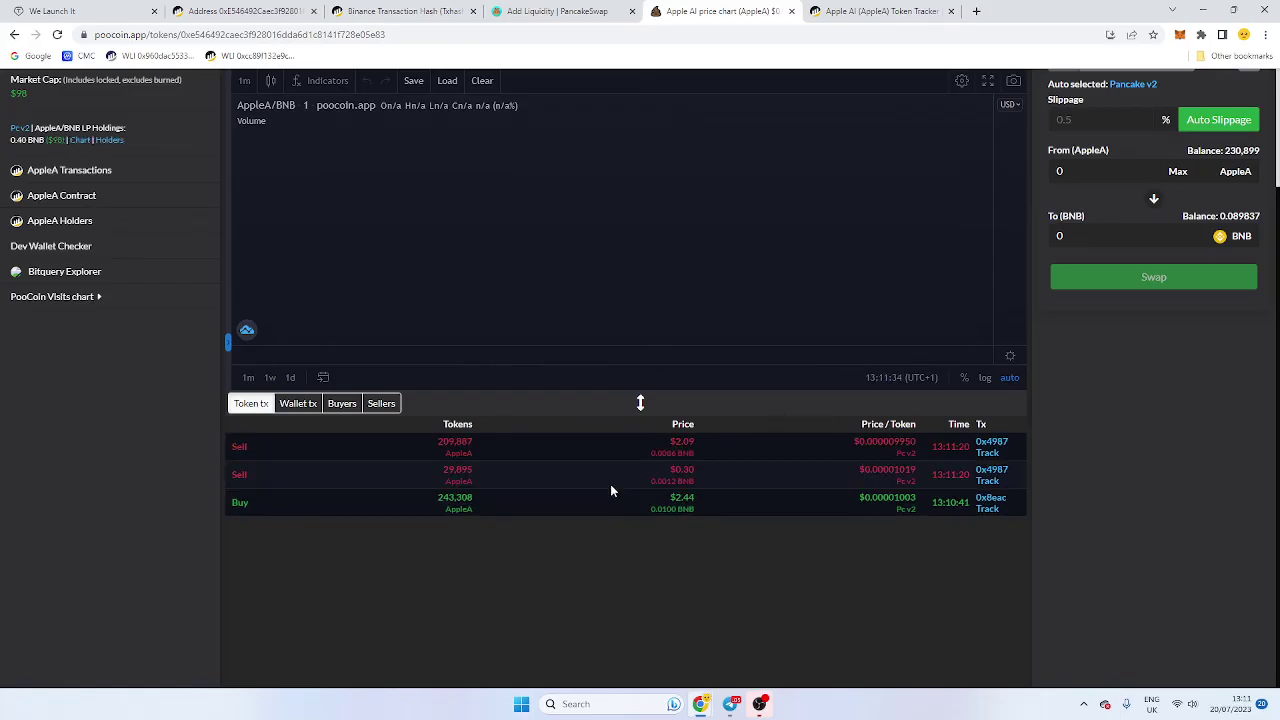
drag(668, 442, 704, 455)
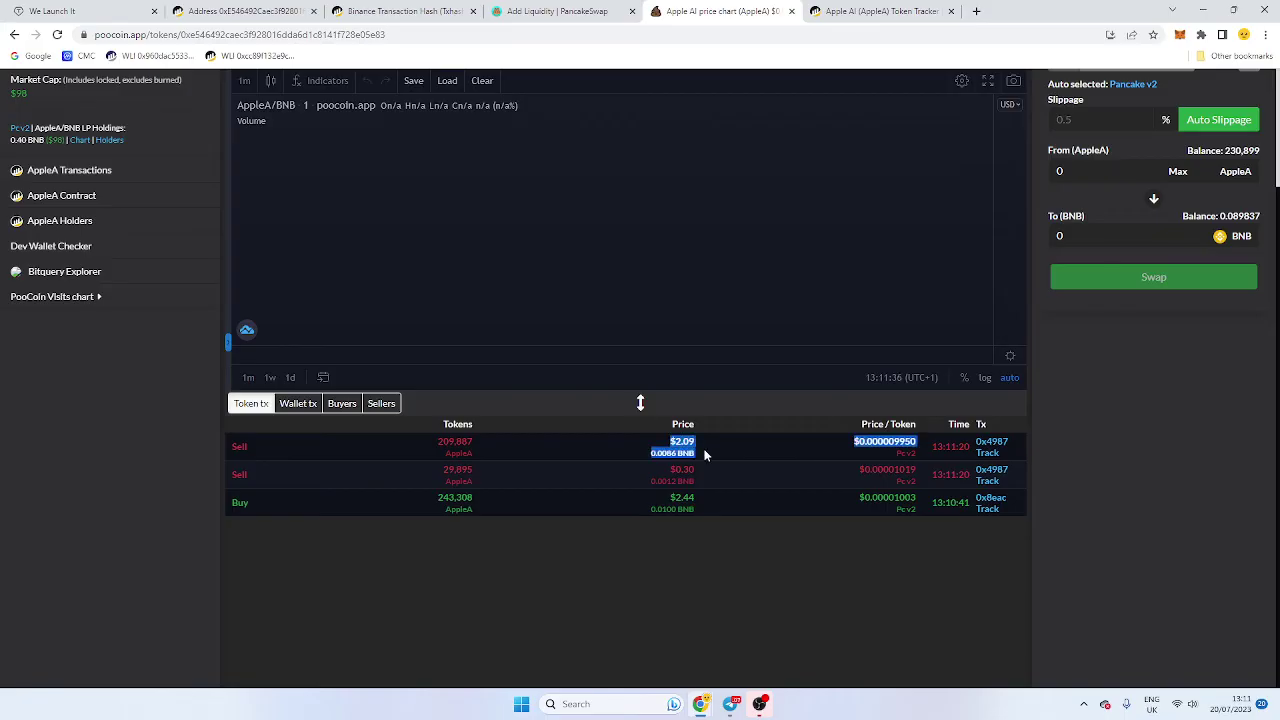
click(492, 526)
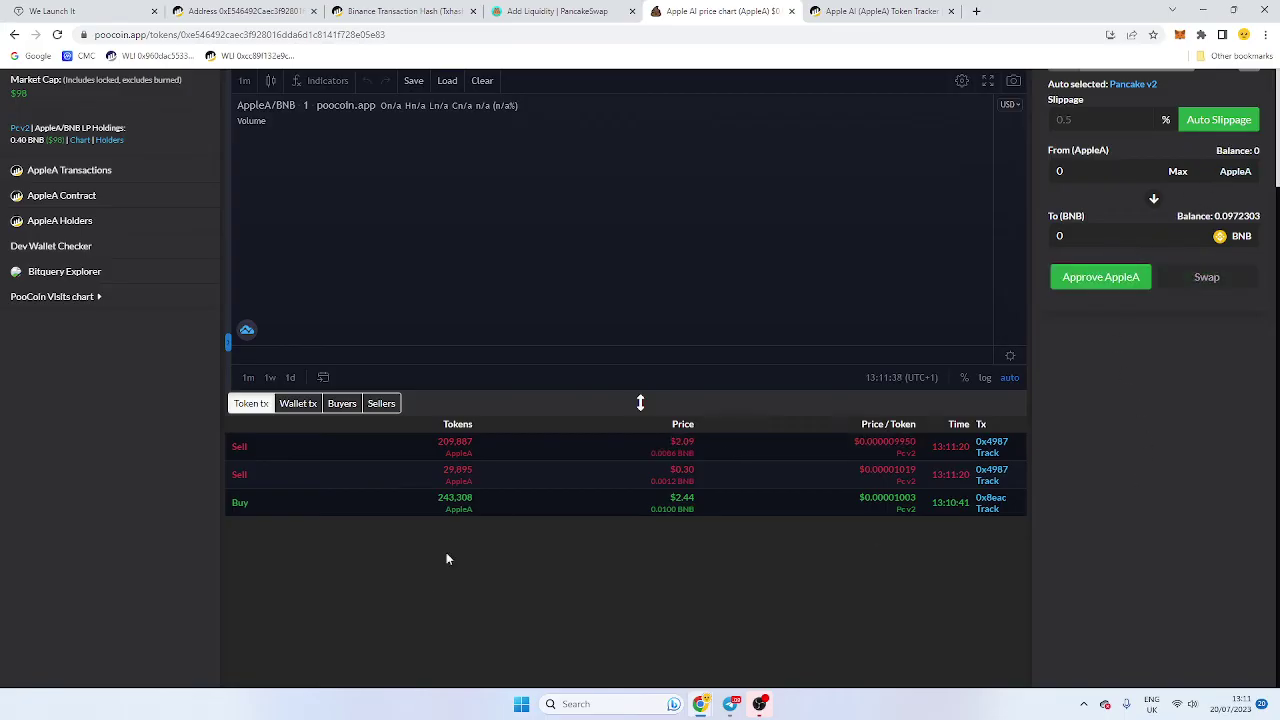
drag(657, 465, 703, 475)
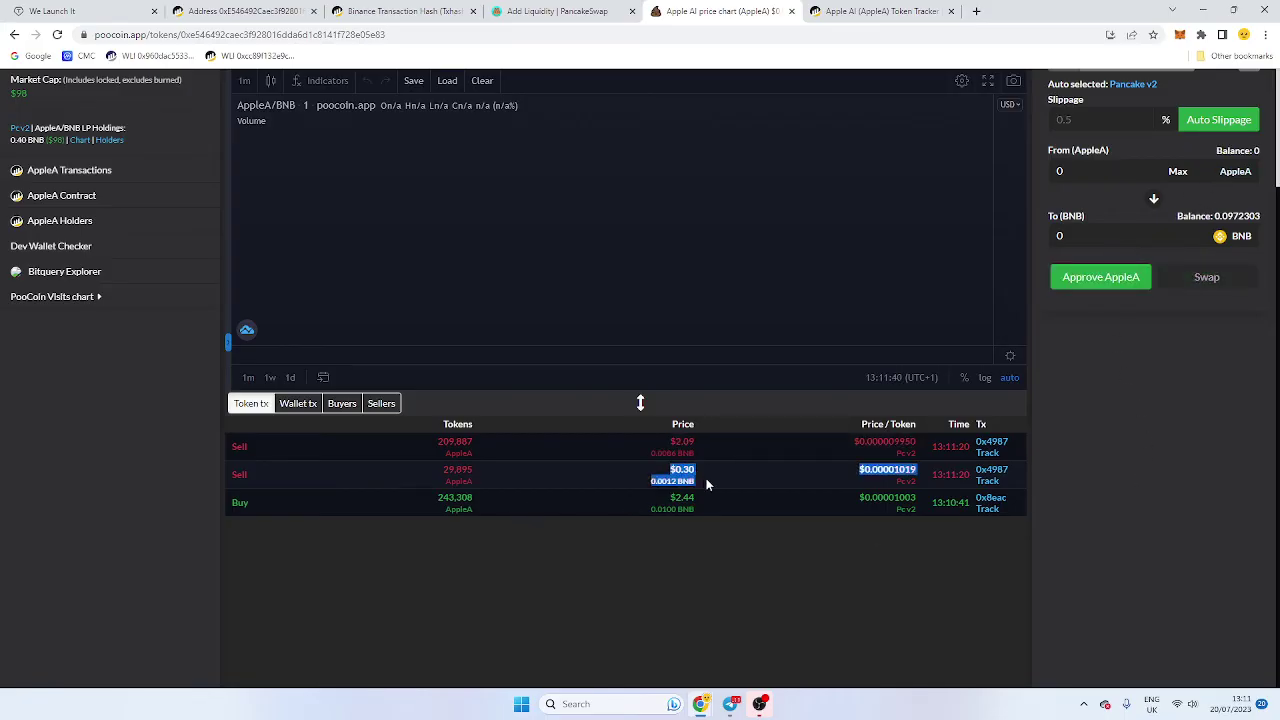
click(706, 478)
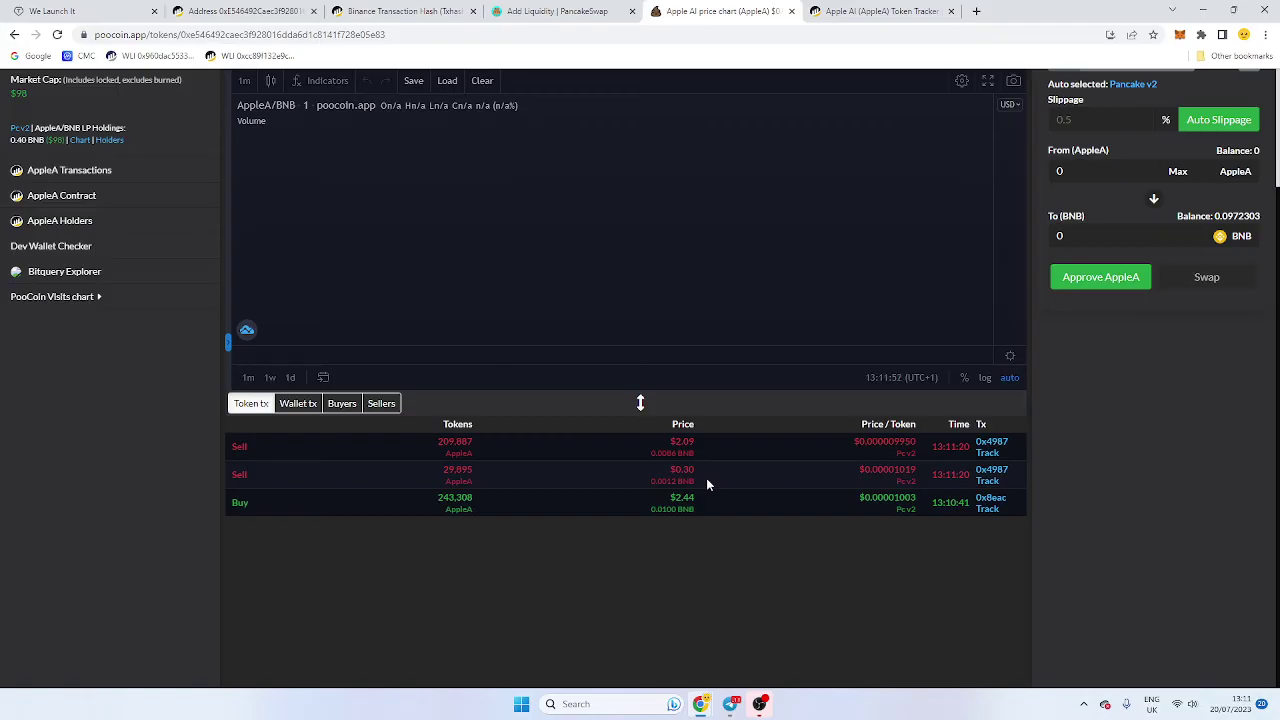
List the AppleA contract's internal transactions and highlight the fifth row's BNB value.
click(400, 11)
click(245, 11)
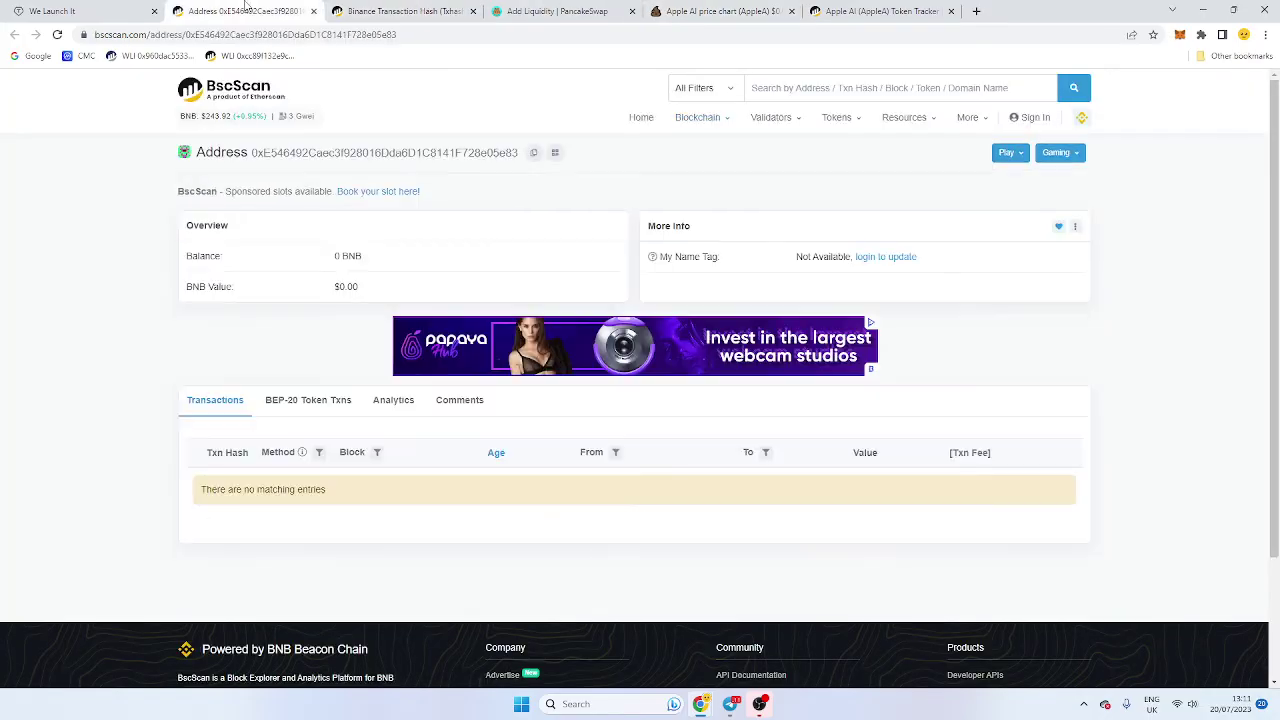
click(72, 10)
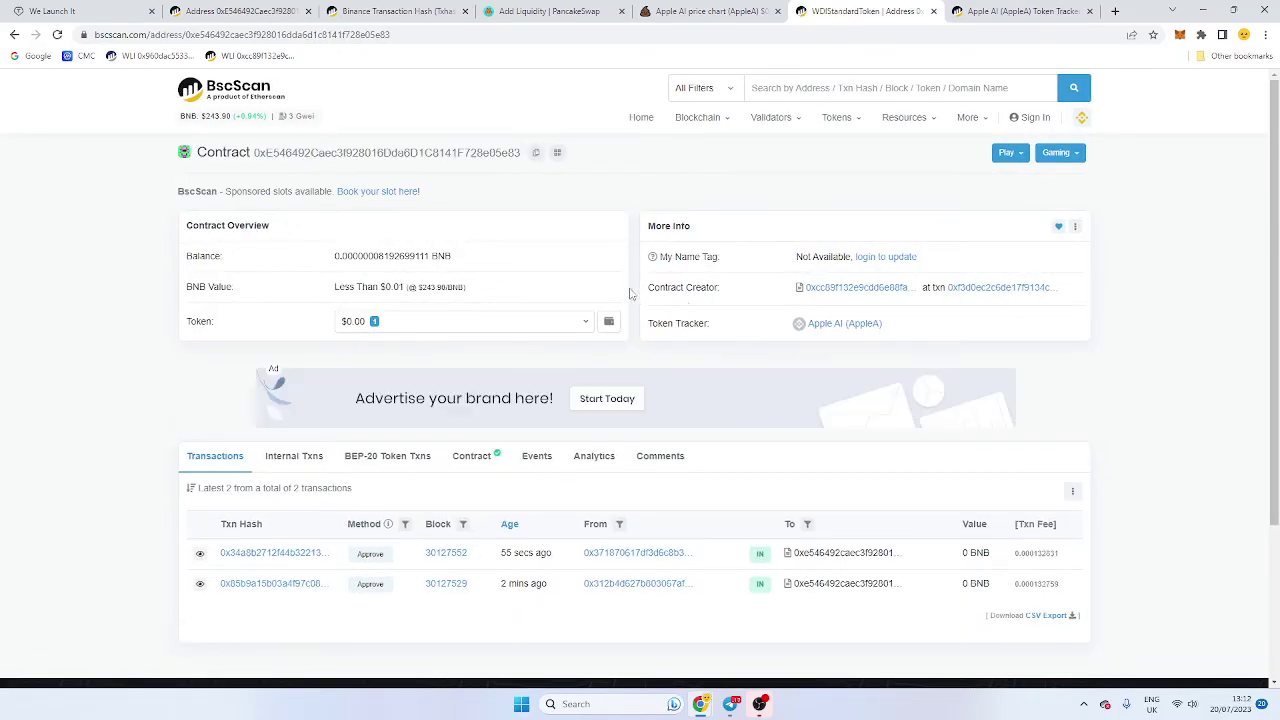
scroll(463, 311, down, 2)
click(295, 323)
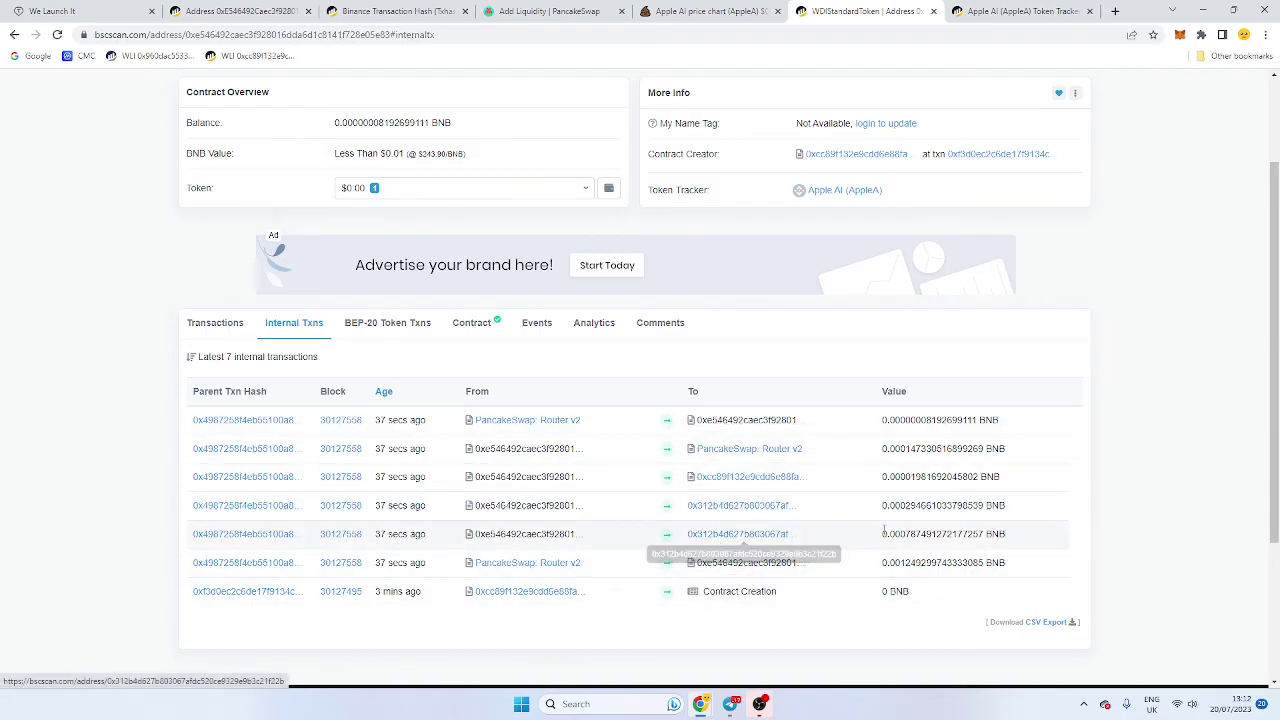
drag(882, 534, 979, 534)
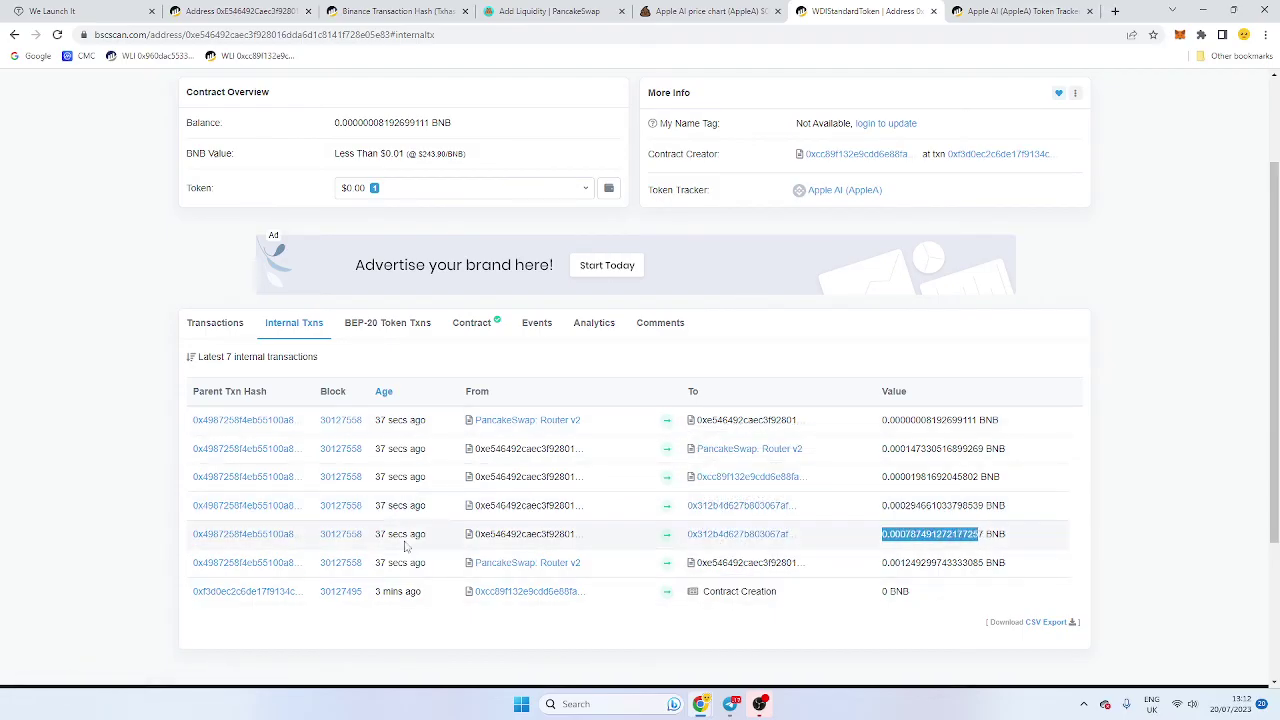
drag(882, 534, 968, 534)
Open the parent sell transaction and review its nine token transfers and BNB fee payouts.
click(266, 534)
scroll(826, 420, down, 3)
scroll(826, 420, down, 1)
scroll(880, 390, down, 3)
scroll(825, 298, down, 1)
scroll(806, 466, down, 2)
scroll(806, 466, up, 6)
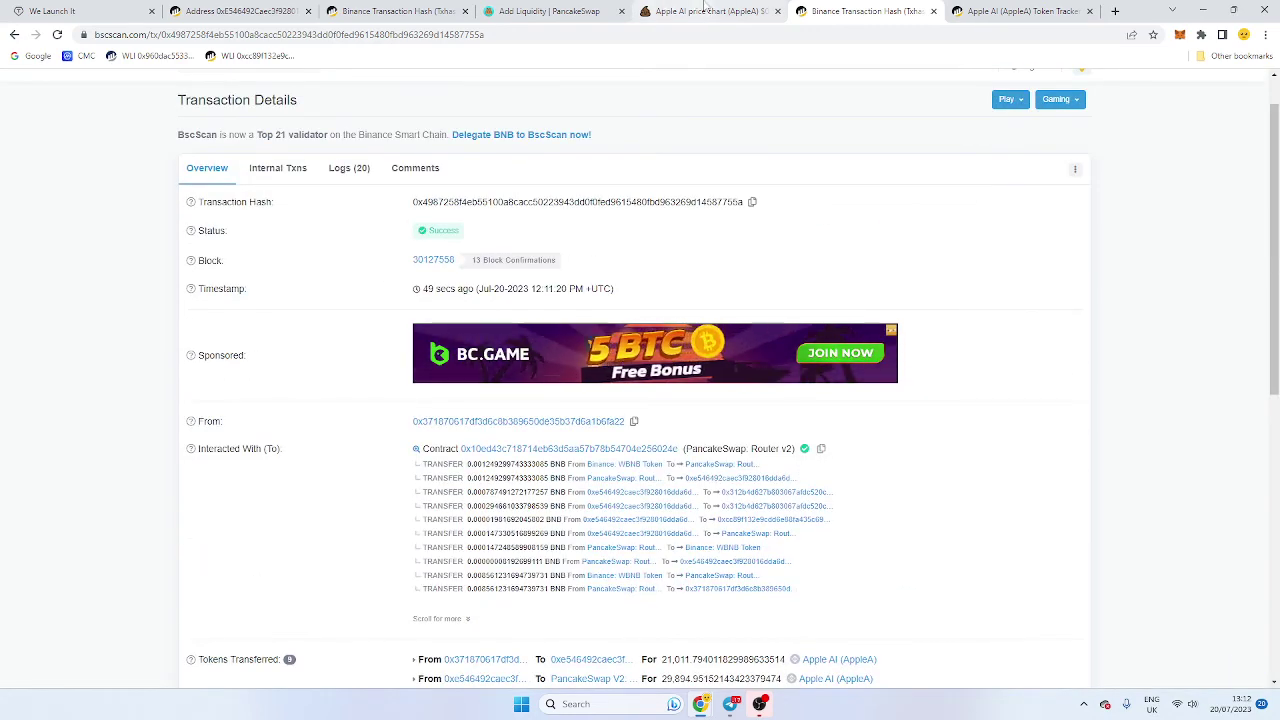
Return to the Apple AI PooCoin chart and copy its page address.
click(583, 8)
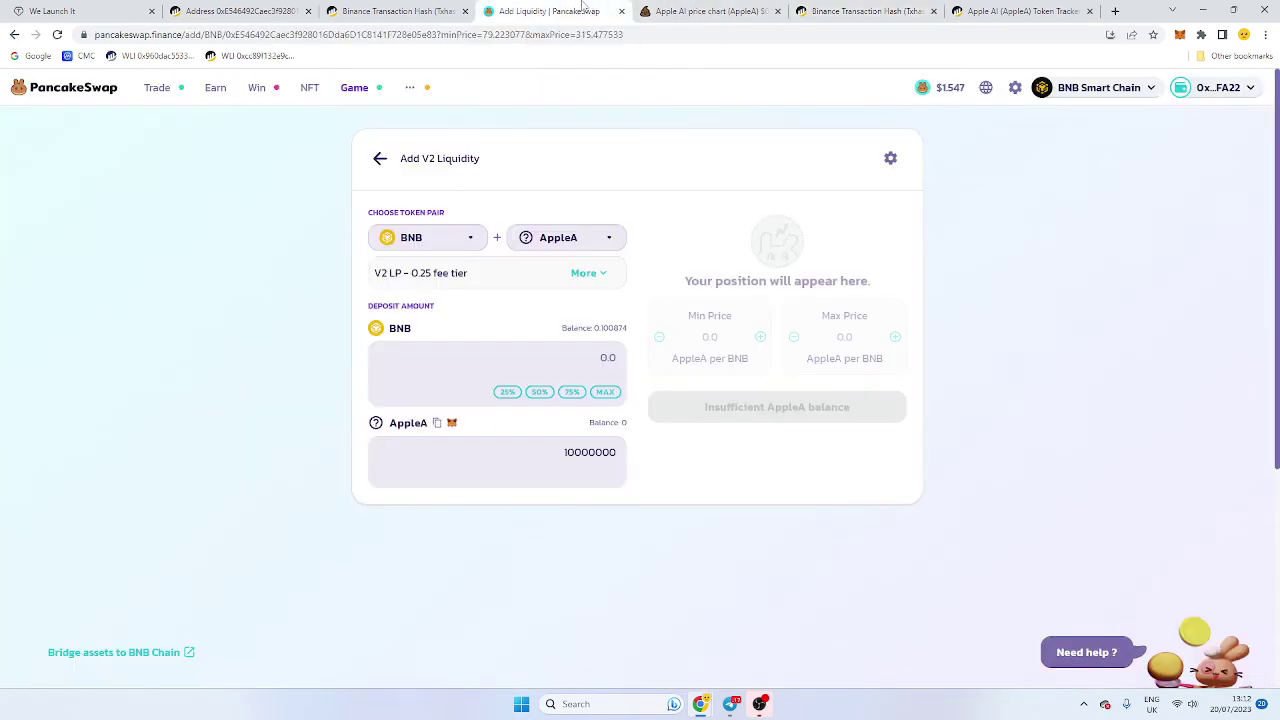
click(688, 8)
click(318, 34)
right_click(320, 34)
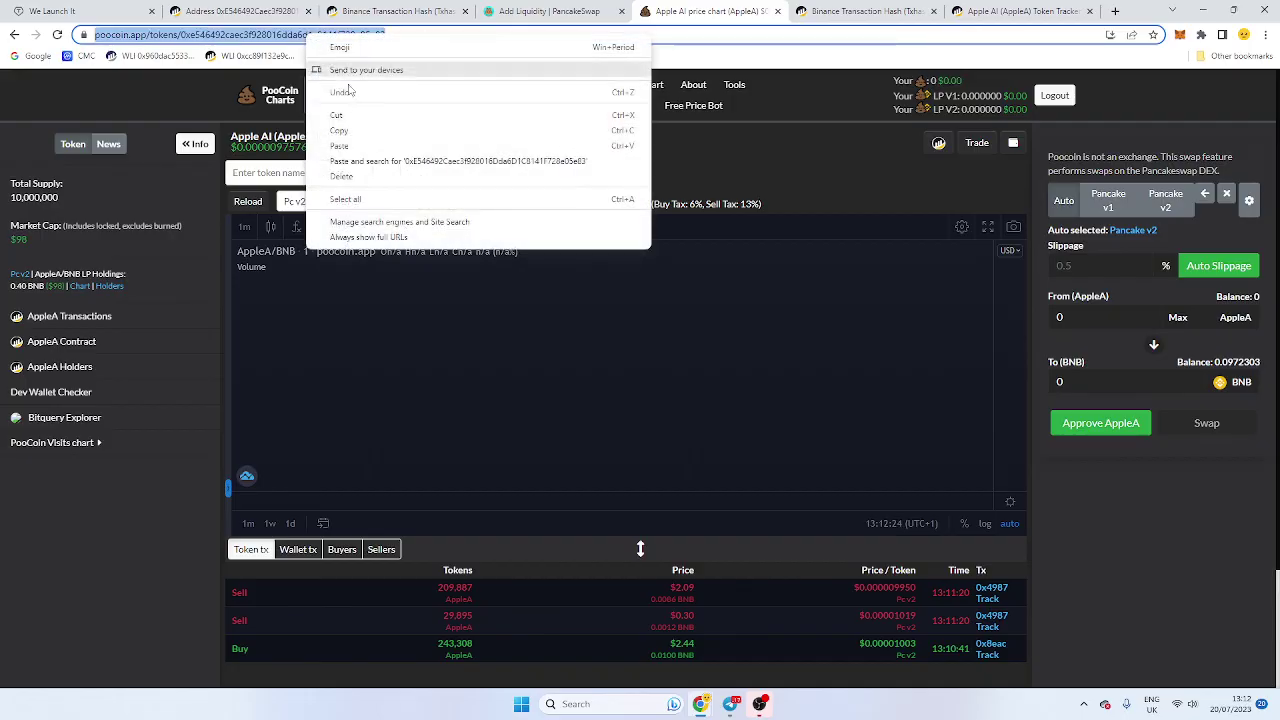
click(350, 130)
click(99, 211)
scroll(110, 220, down, 1)
scroll(126, 277, up, 1)
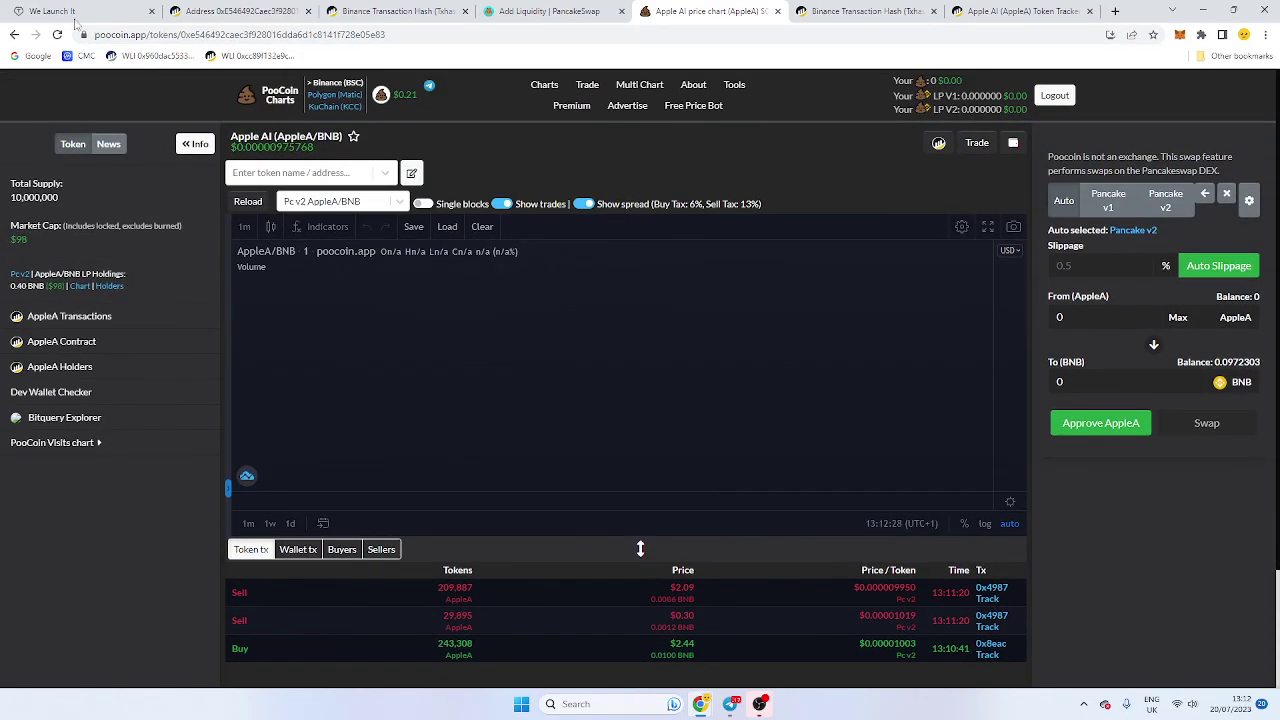